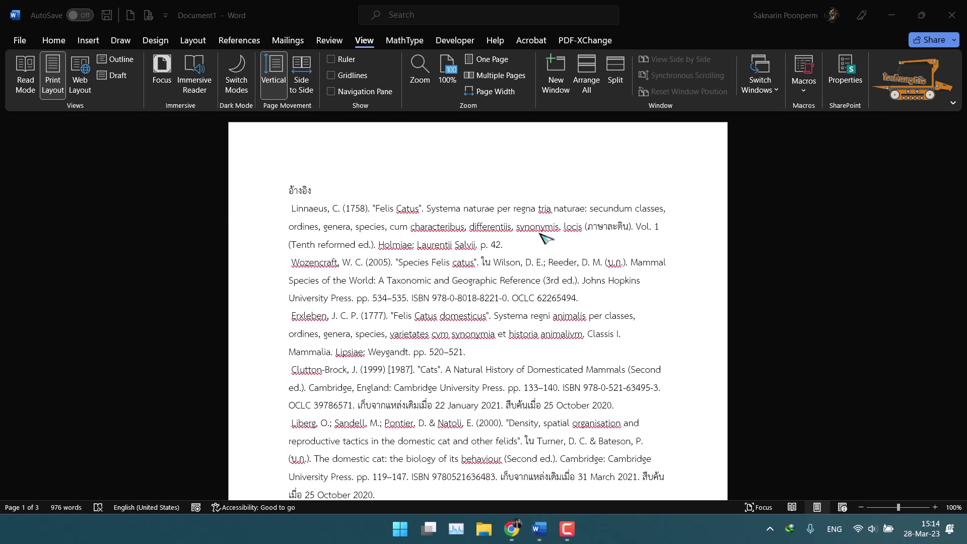
Select the whole reference list and preview Thai fonts, keeping TH Sarabun New.
click(52, 44)
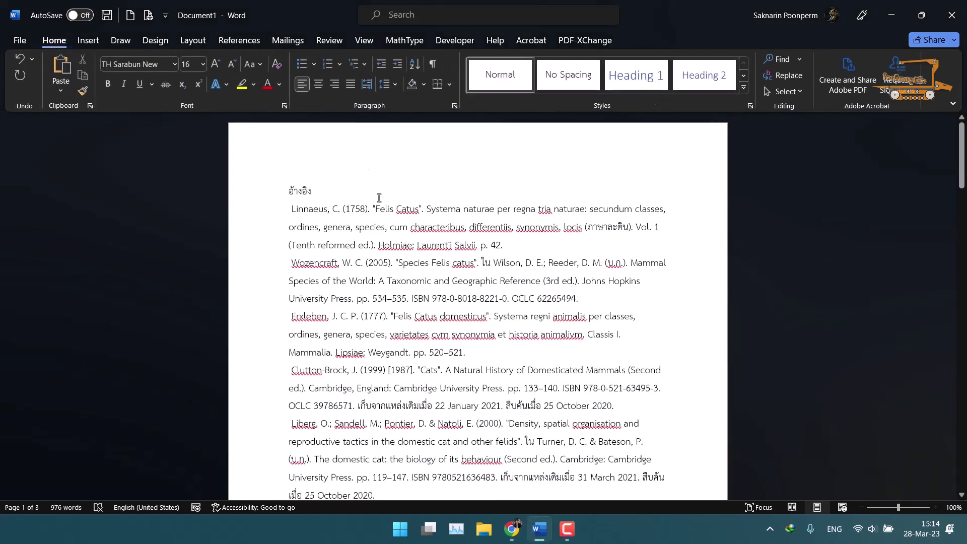
click(174, 65)
scroll(192, 302, down, 10)
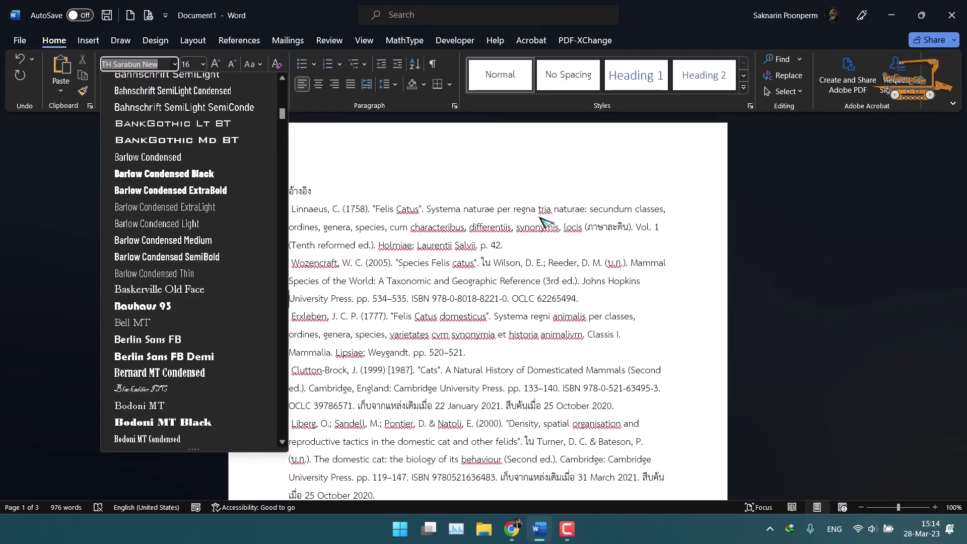
click(541, 222)
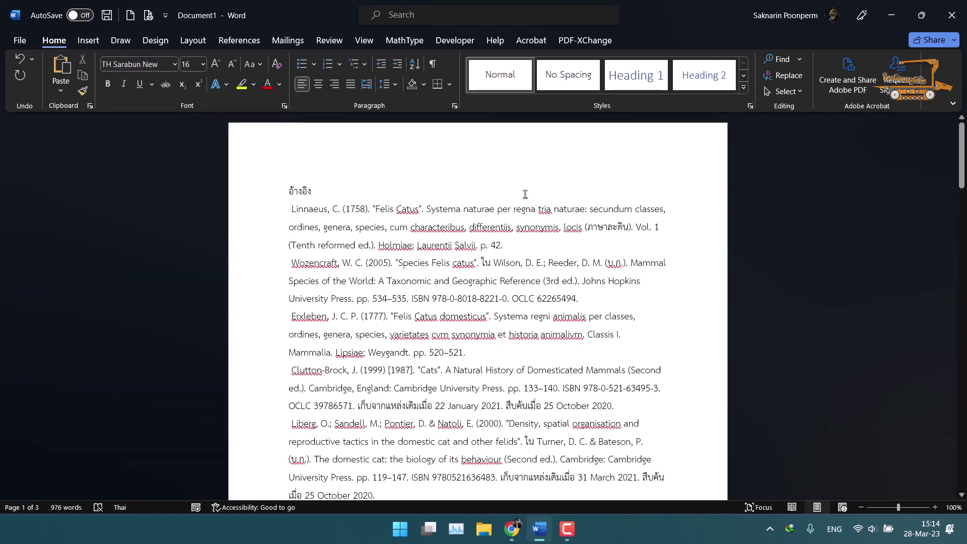
key(ctrl+a)
click(174, 64)
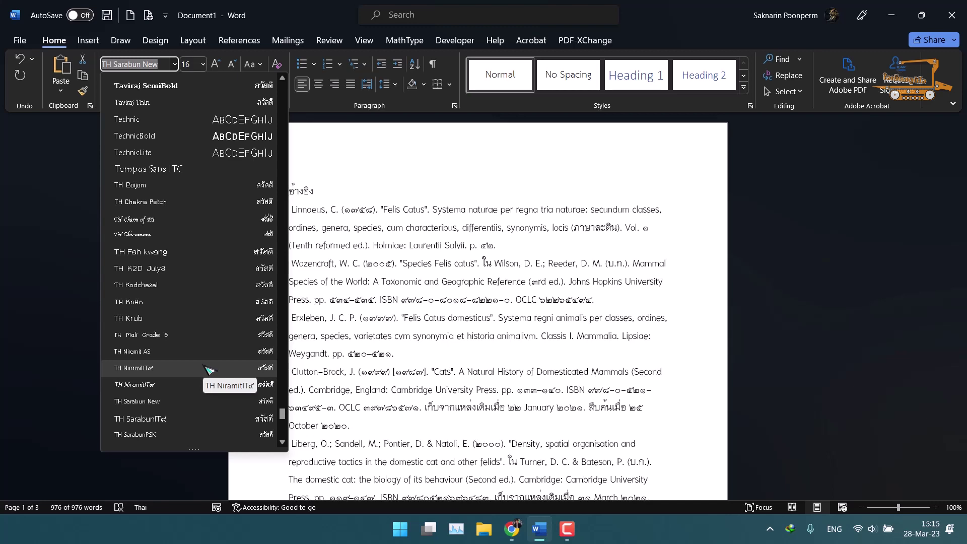
click(710, 287)
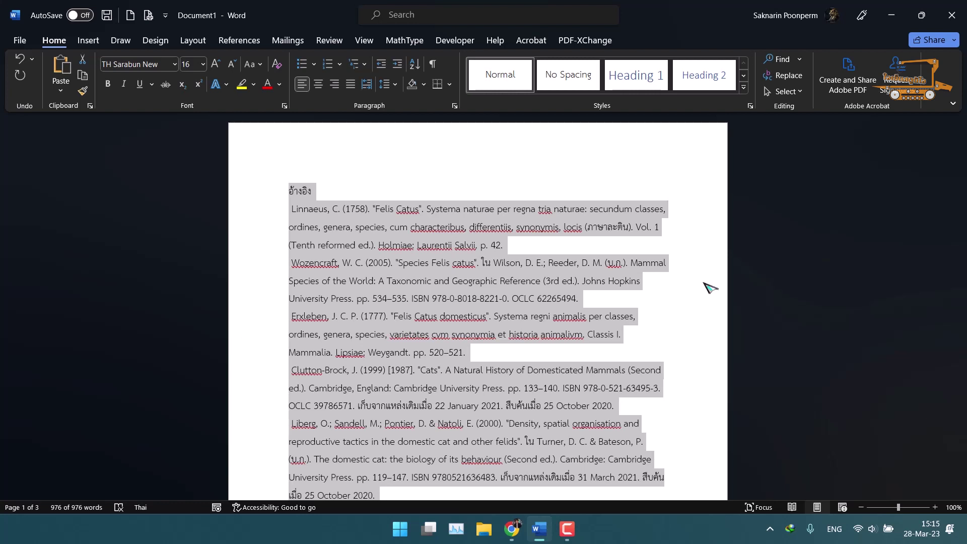
key(ctrl+f)
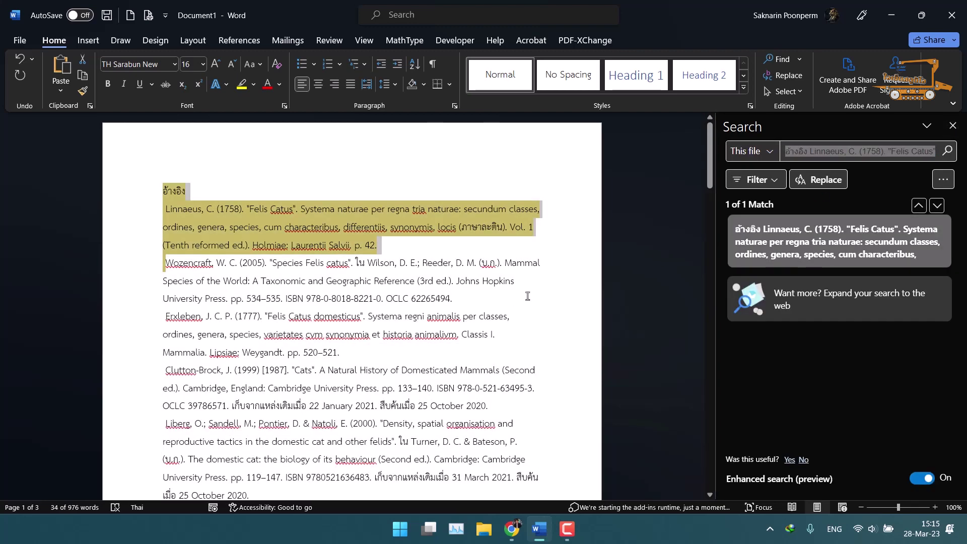
click(952, 125)
key(Left)
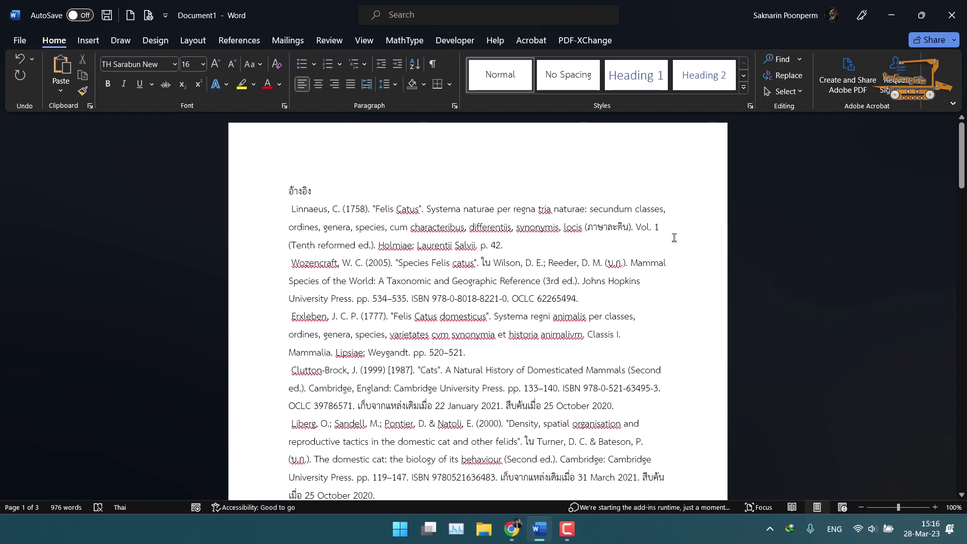
Zoom the document to 140% and scroll through the reference pages.
scroll(674, 237, down, 2)
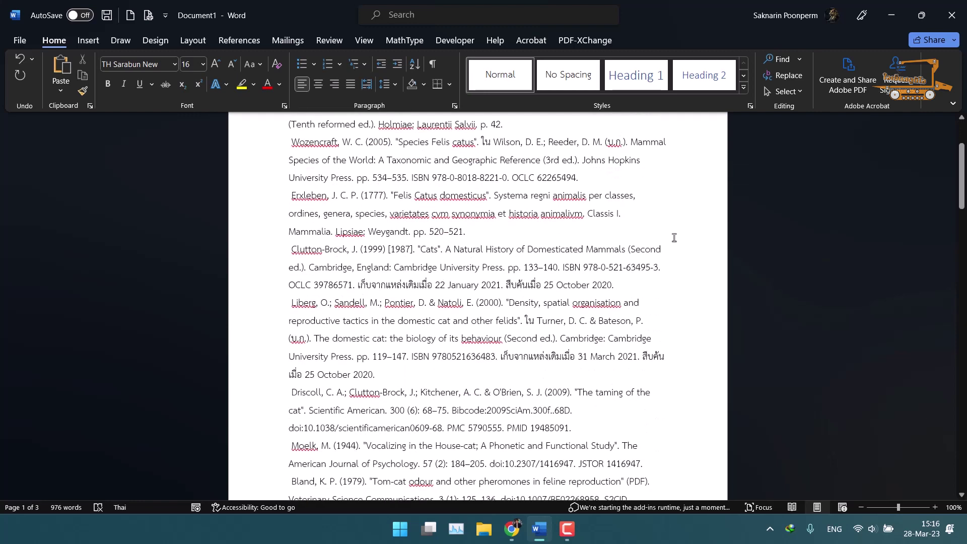
click(935, 507)
click(935, 507)
click(935, 507)
click(935, 507)
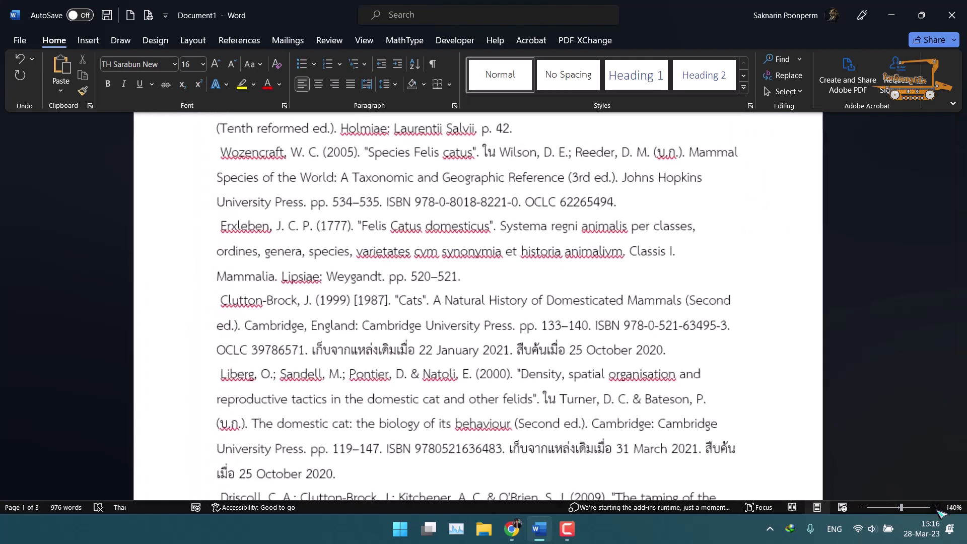
scroll(373, 289, up, 3)
scroll(372, 292, down, 5)
scroll(373, 294, down, 6)
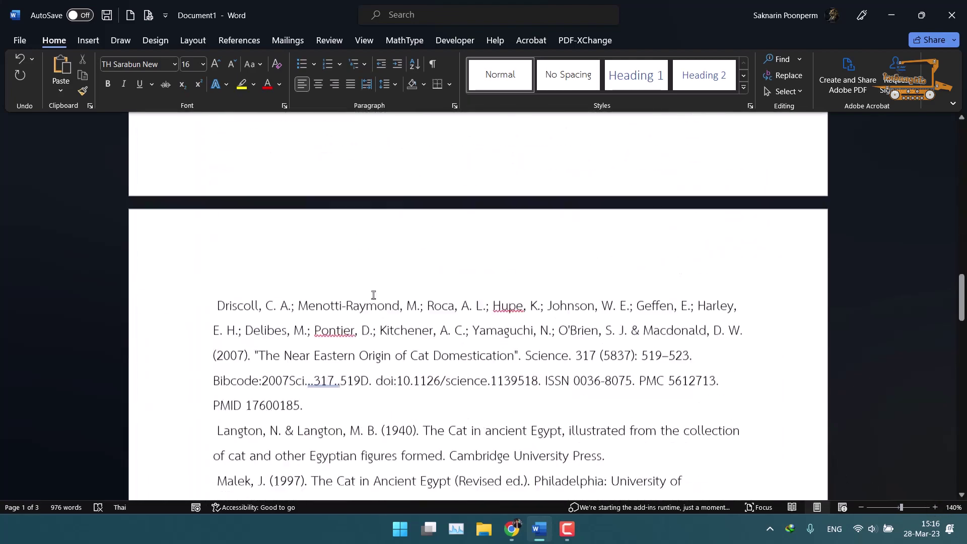
scroll(373, 295, up, 10)
Finish reviewing, then switch to Chrome's results for 'Word เปลี่ยนเลขไทย'.
scroll(373, 295, down, 4)
scroll(374, 294, down, 9)
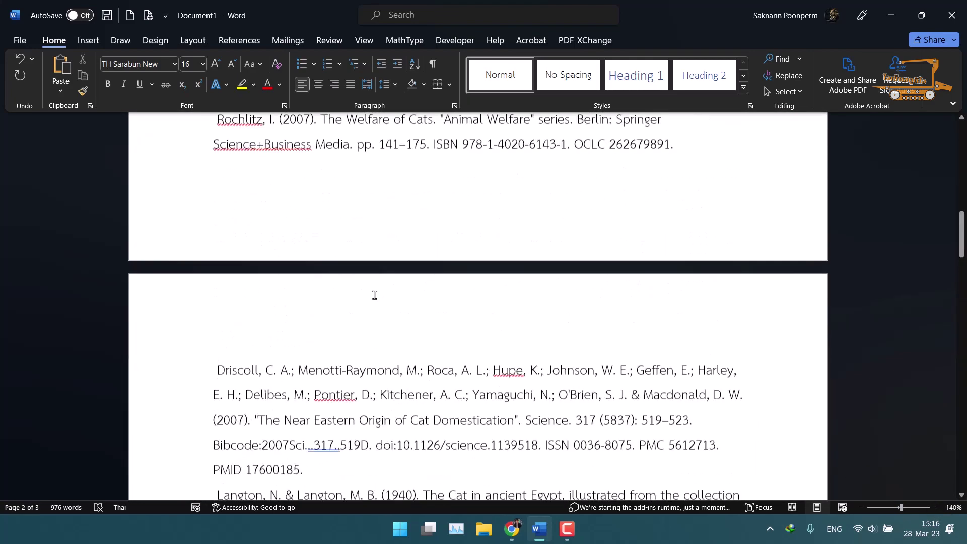
scroll(374, 295, up, 8)
scroll(374, 295, up, 2)
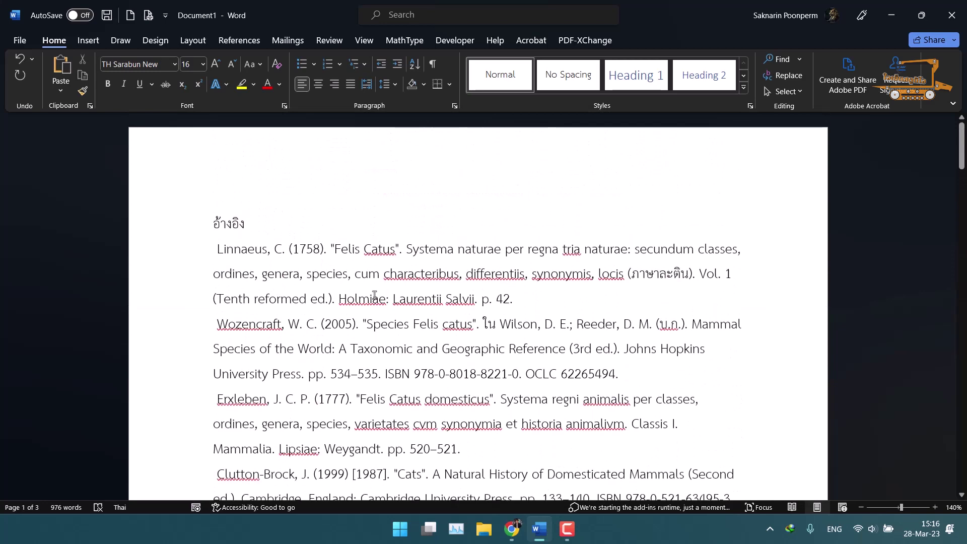
click(511, 528)
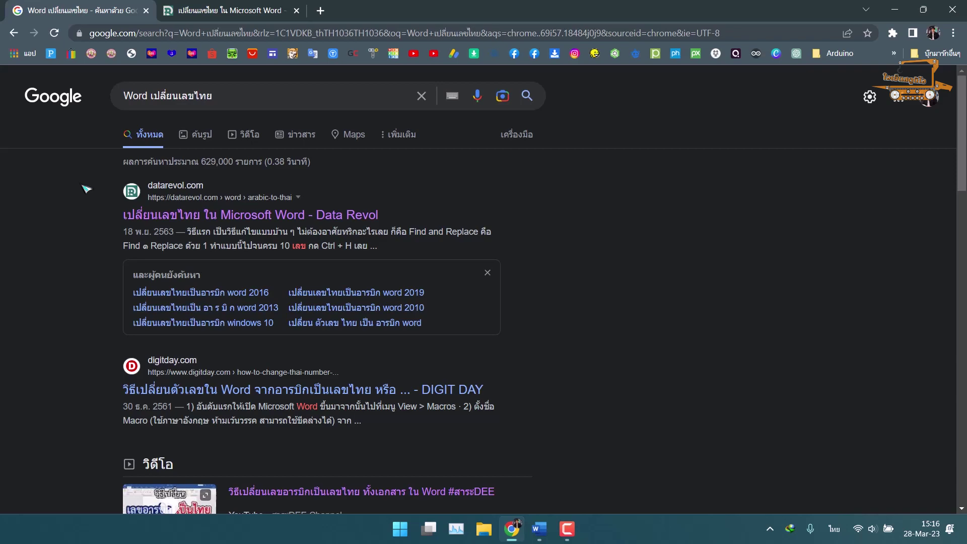
Scan the Google results, then go to the datarevol.com article tab.
scroll(106, 237, down, 5)
scroll(105, 237, down, 5)
scroll(106, 237, down, 5)
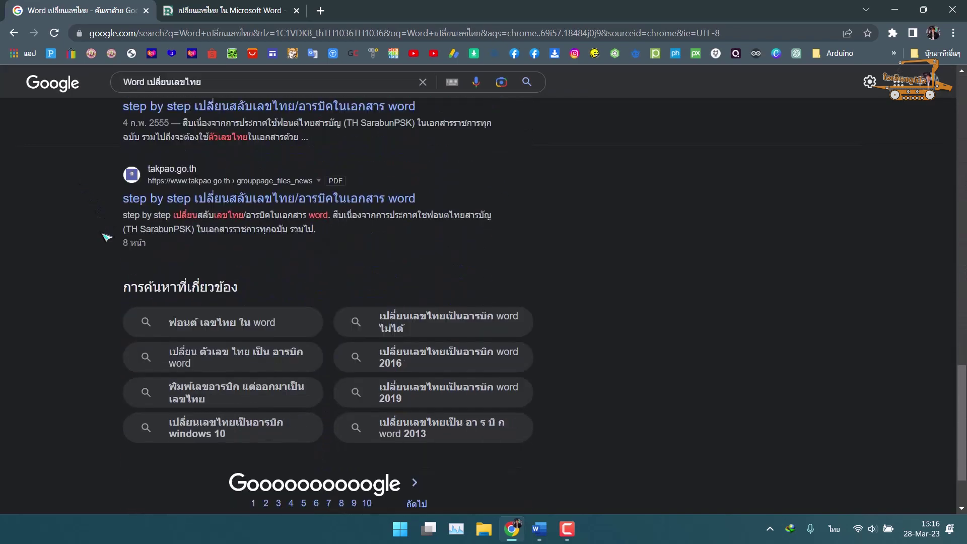
scroll(105, 236, up, 10)
scroll(106, 237, up, 5)
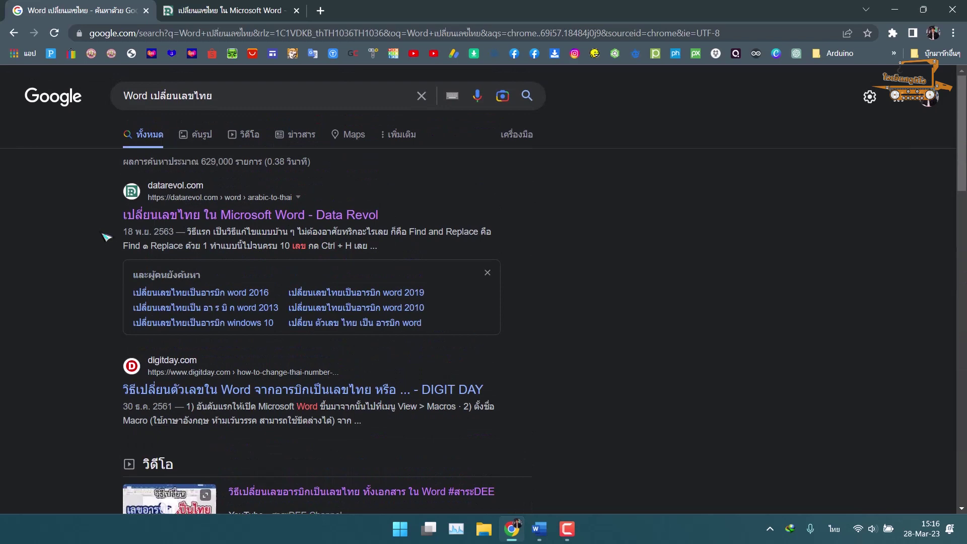
click(207, 12)
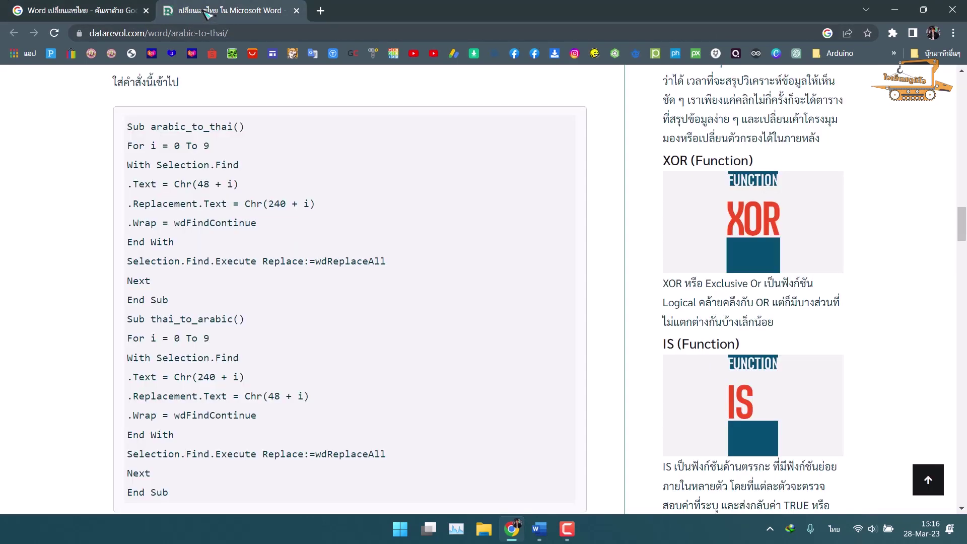
Scroll to the VBA block containing the arabic_to_thai and thai_to_arabic Sub procedures.
scroll(80, 237, up, 1)
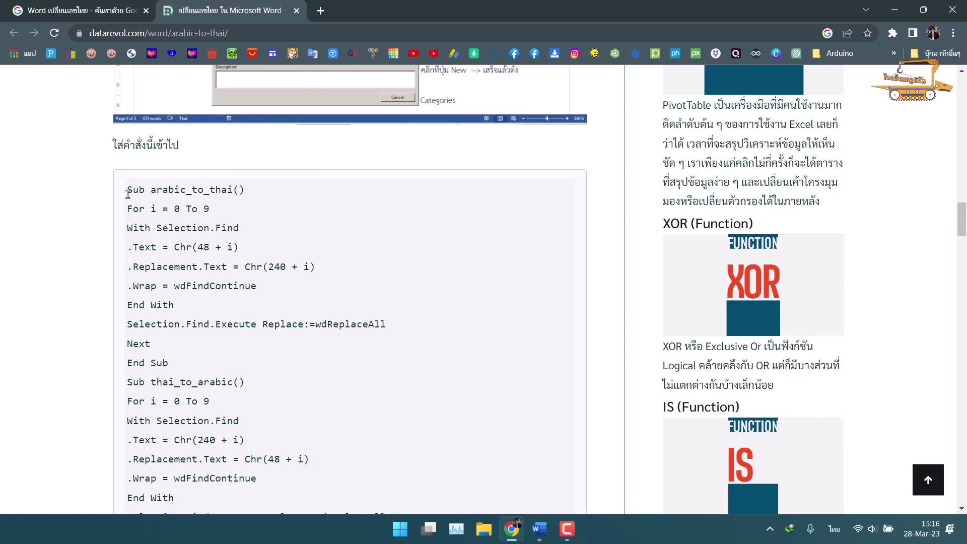
scroll(128, 194, down, 3)
drag(245, 256, 127, 260)
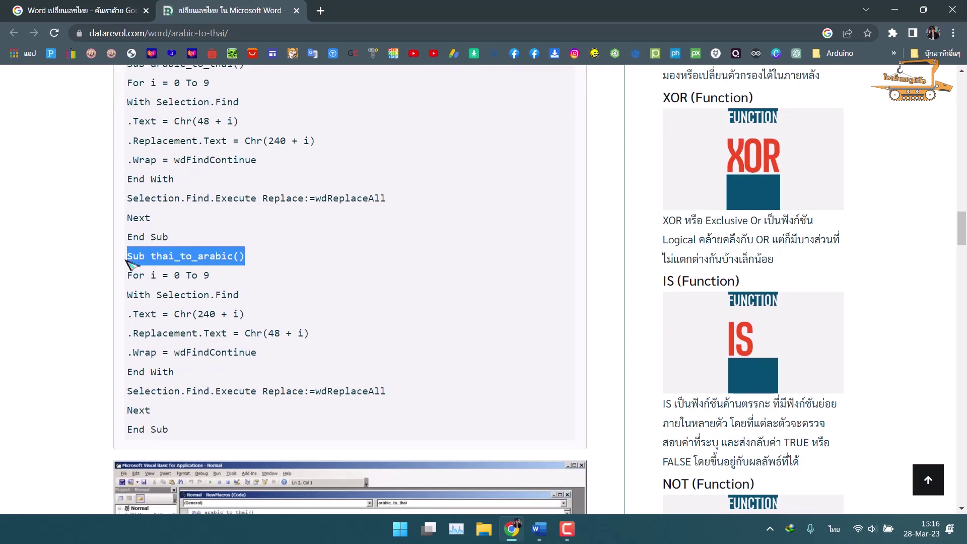
click(199, 428)
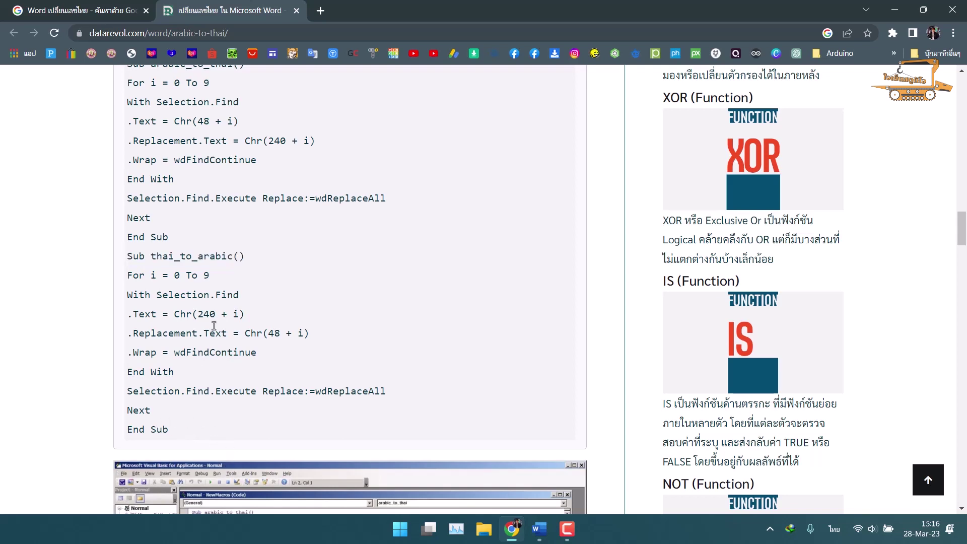
scroll(214, 318, up, 3)
scroll(214, 316, up, 1)
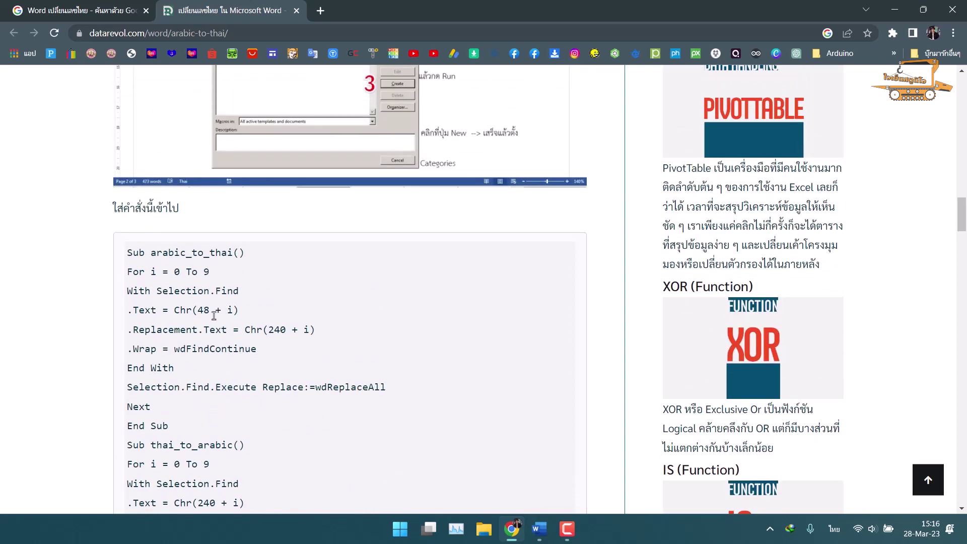
scroll(214, 316, down, 1)
scroll(214, 315, down, 1)
scroll(215, 316, down, 1)
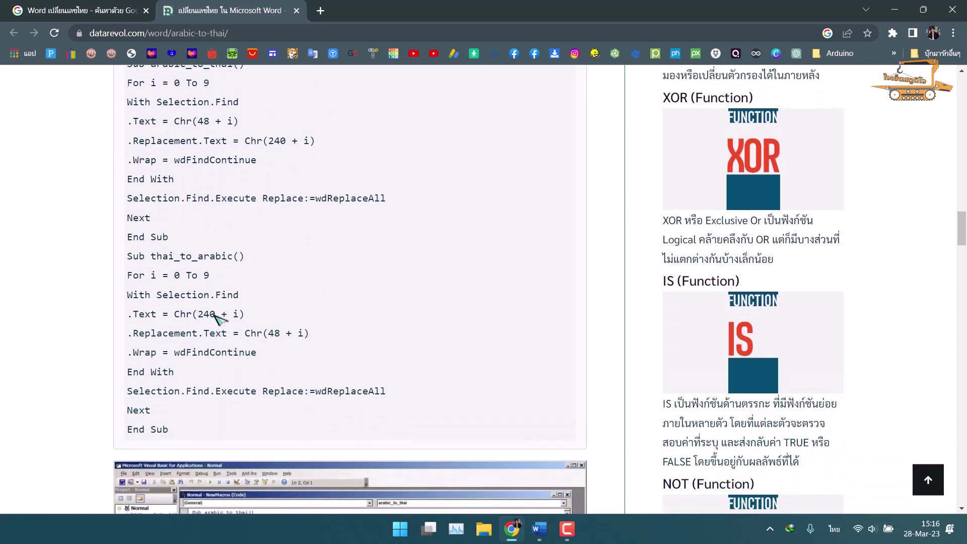
scroll(214, 317, up, 1)
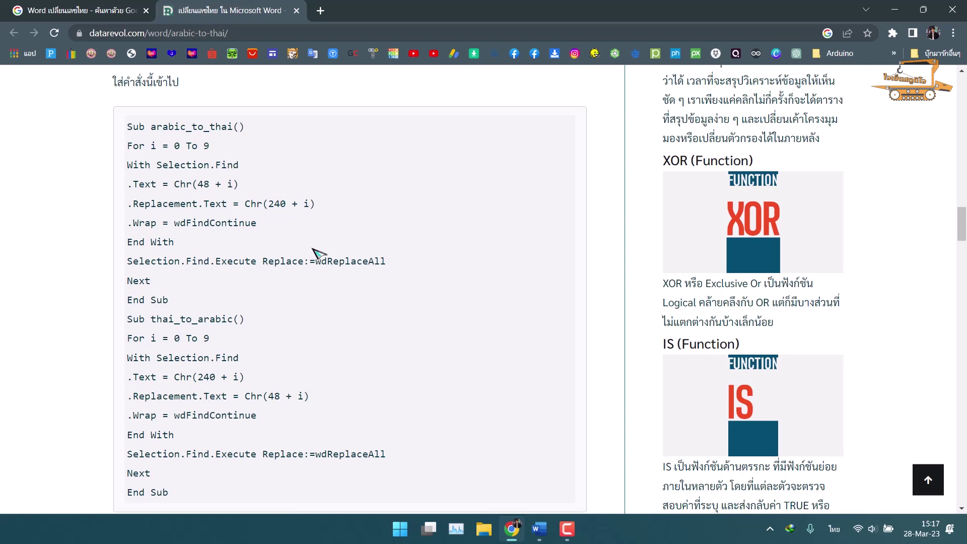
Back in Word, open the Macros dialog from the View tab.
click(539, 528)
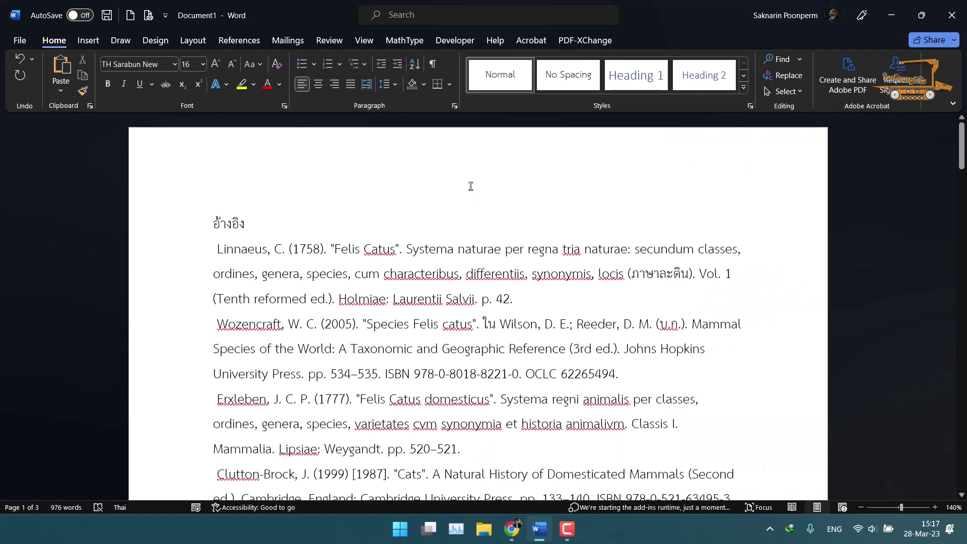
click(363, 42)
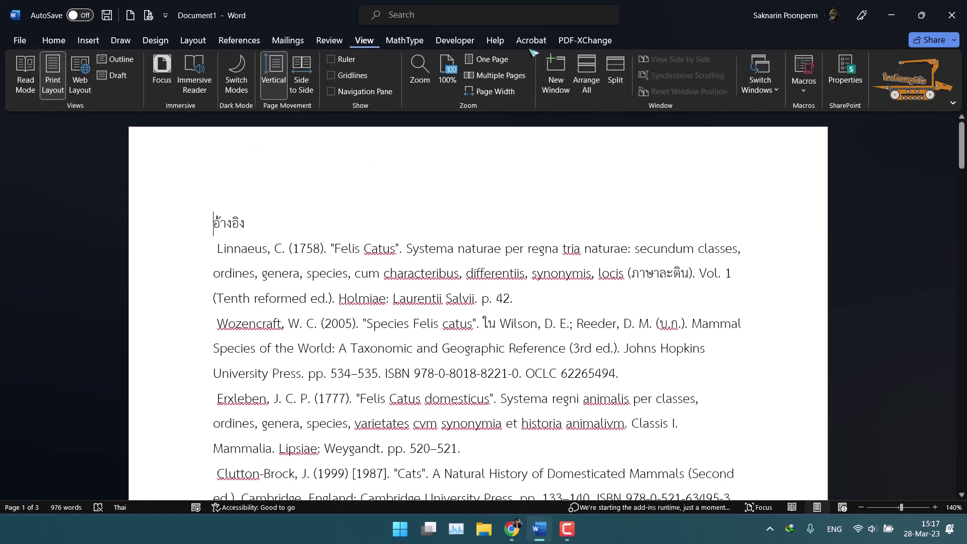
click(804, 65)
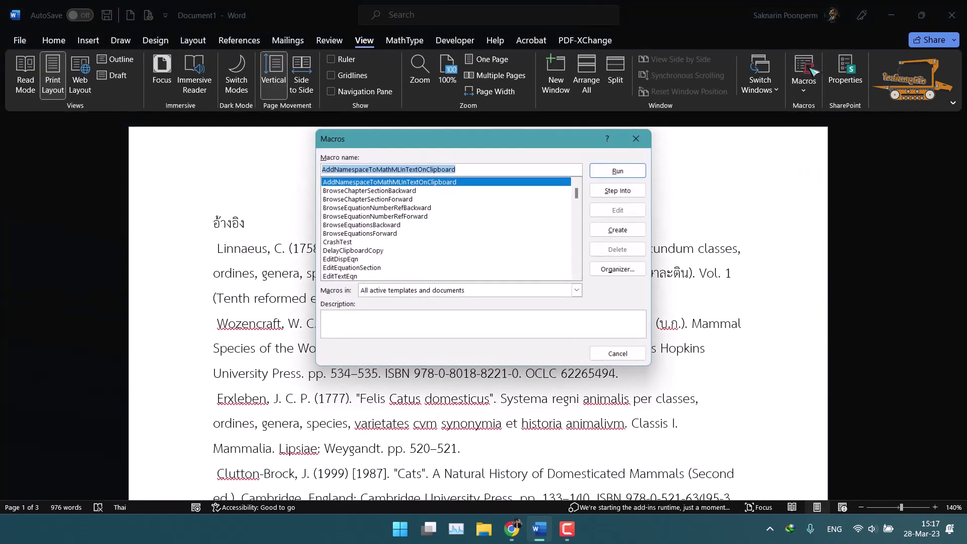
drag(475, 140, 500, 163)
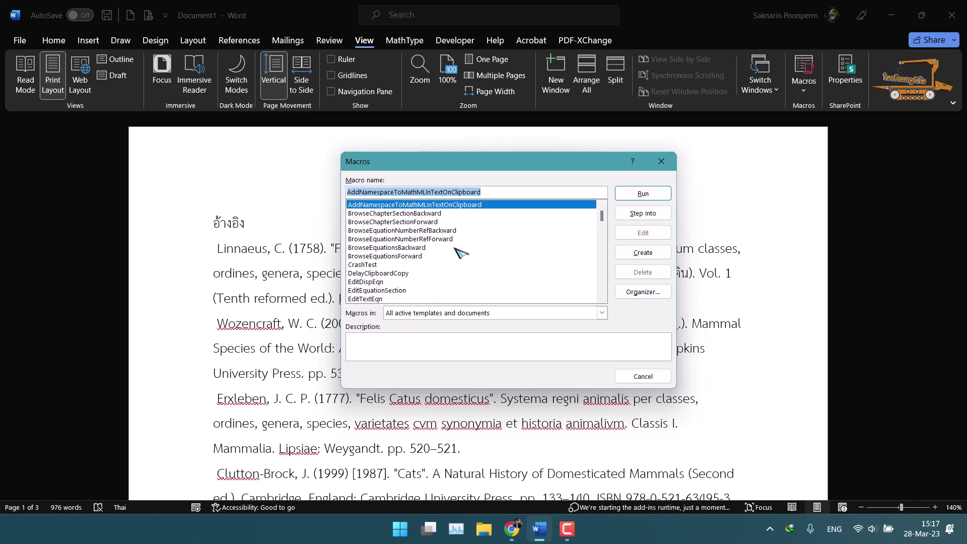
Choose BrowseChapterSectionForward as the macro name and create it in the VBA editor.
scroll(461, 250, down, 5)
scroll(460, 249, down, 5)
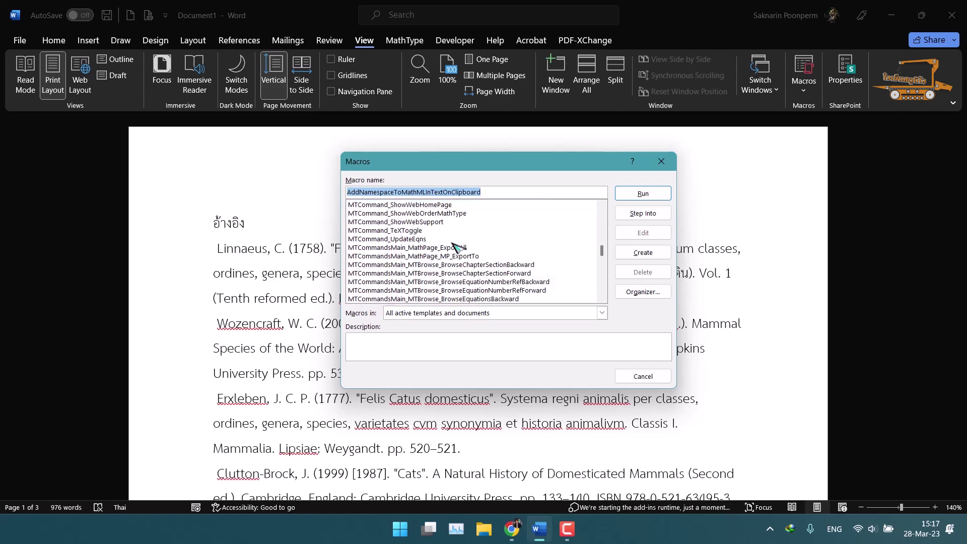
scroll(461, 248, down, 5)
scroll(461, 248, up, 5)
scroll(461, 247, up, 5)
scroll(461, 246, up, 5)
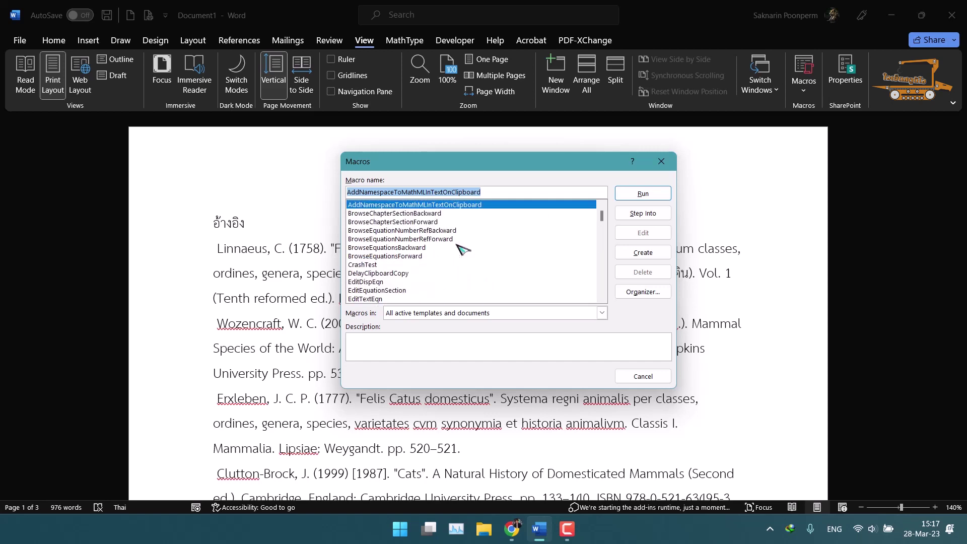
click(464, 214)
click(453, 223)
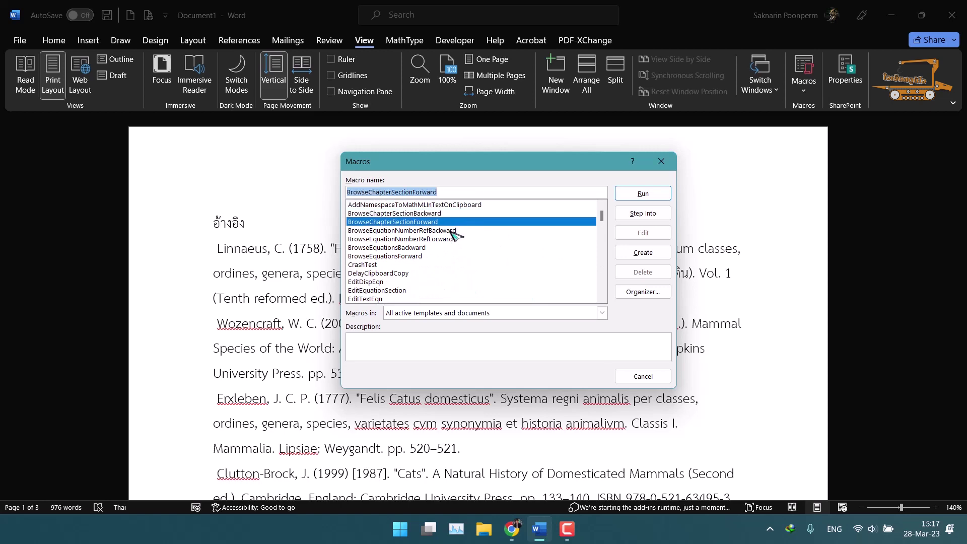
click(630, 253)
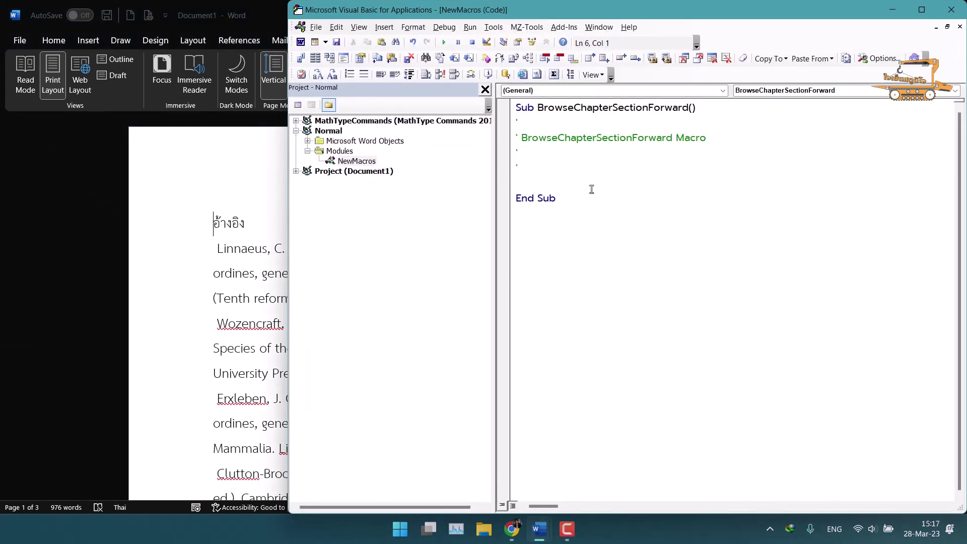
Delete the macro stub and select the conversion code on the datarevol.com page.
key(ctrl+a)
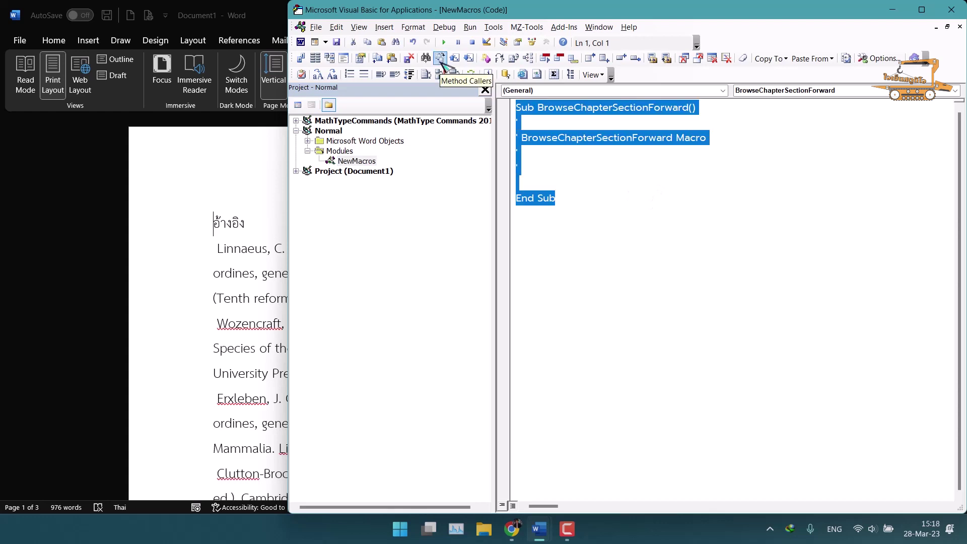
key(Delete)
click(511, 529)
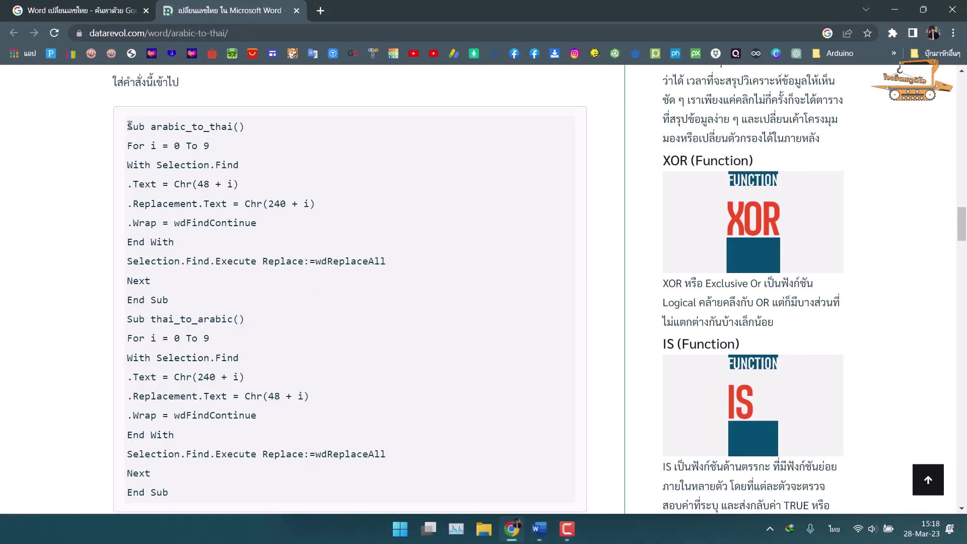
drag(129, 126, 312, 496)
key(ctrl+c)
scroll(315, 421, down, 2)
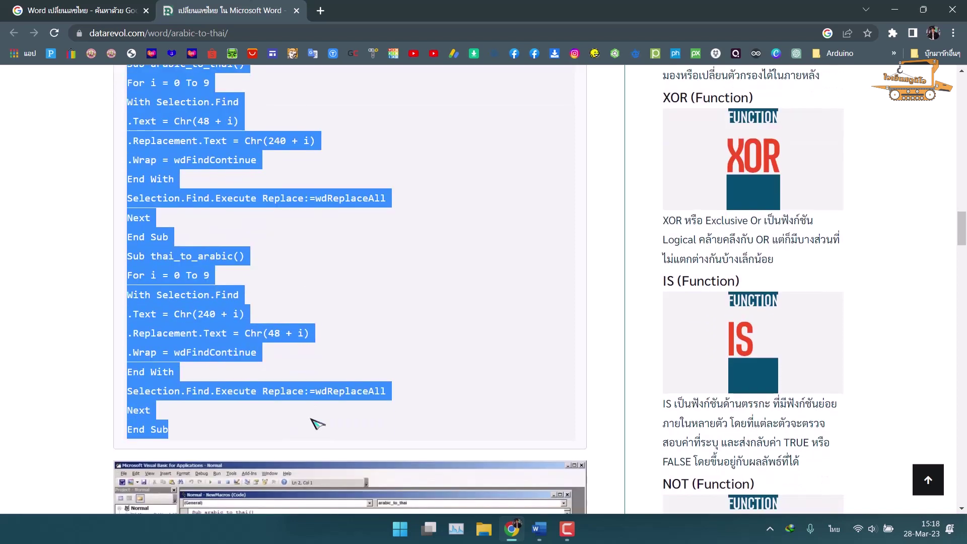
Paste the arabic_to_thai and thai_to_arabic code into NewMacros, close the editor, reopen Macros.
click(539, 529)
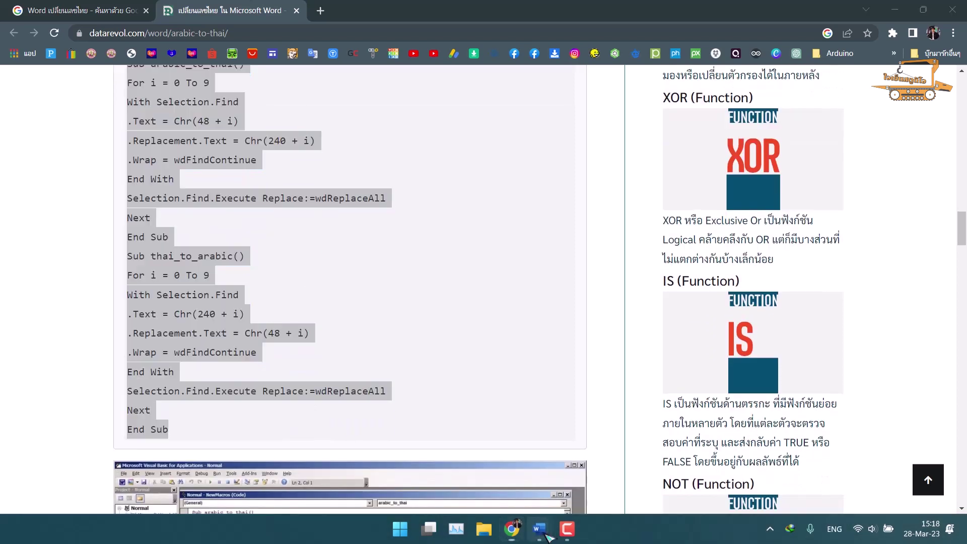
click(599, 480)
key(ctrl+v)
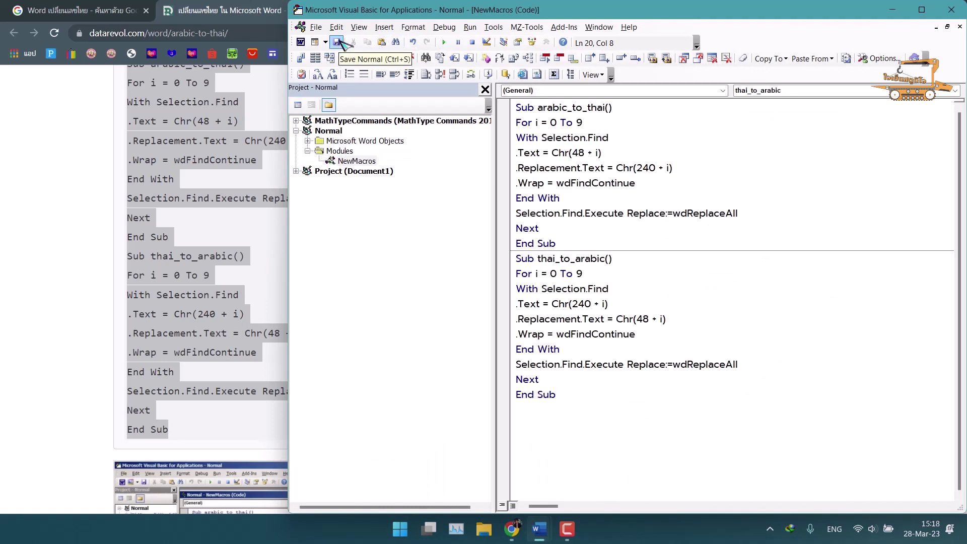
click(952, 10)
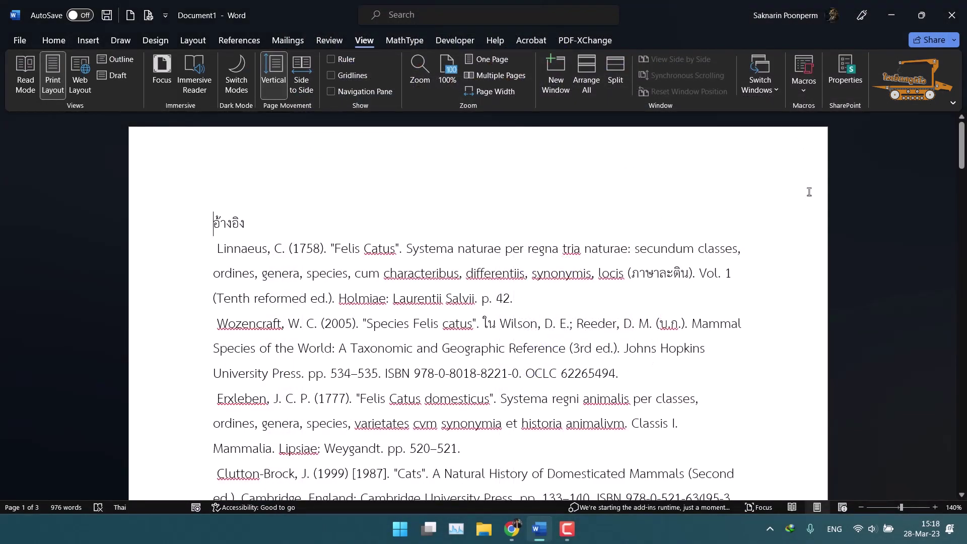
click(803, 70)
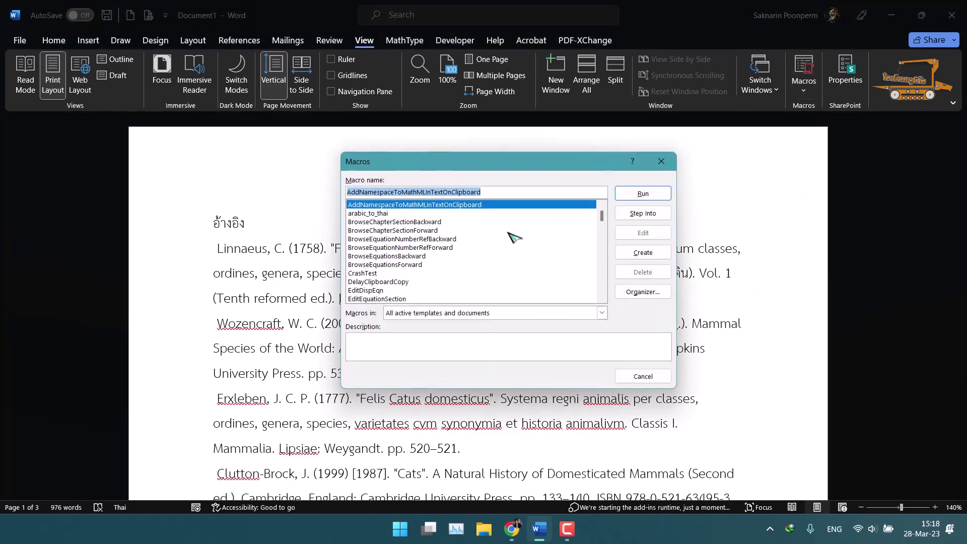
Find and select arabic_to_thai and thai_to_arabic in the Macros list, then close it.
click(428, 213)
scroll(425, 279, down, 7)
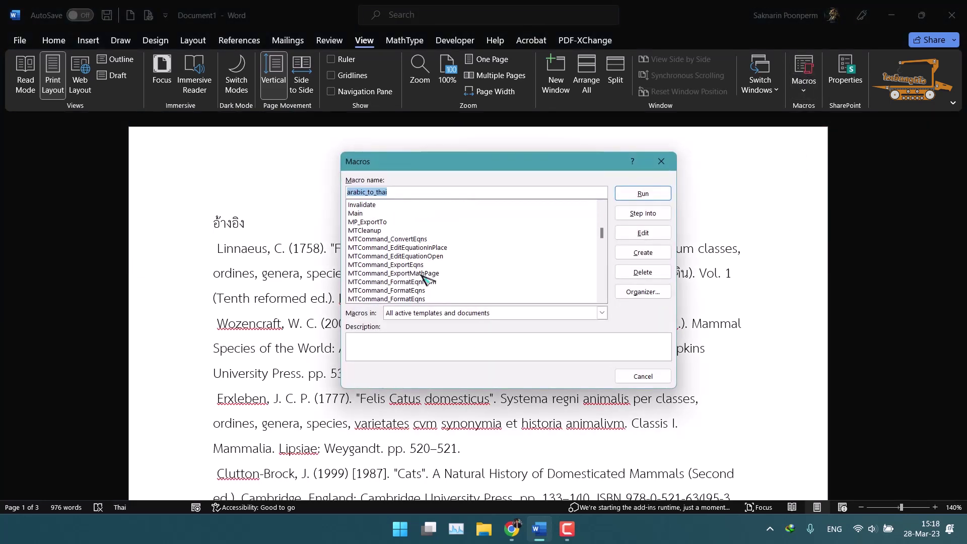
scroll(426, 279, down, 3)
scroll(423, 281, down, 3)
scroll(421, 283, down, 2)
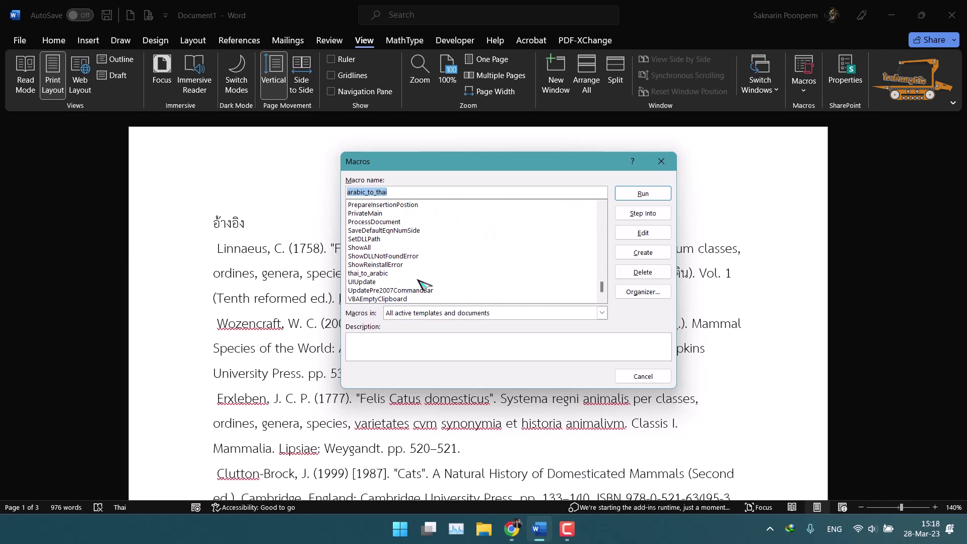
scroll(422, 285, up, 3)
scroll(423, 287, up, 4)
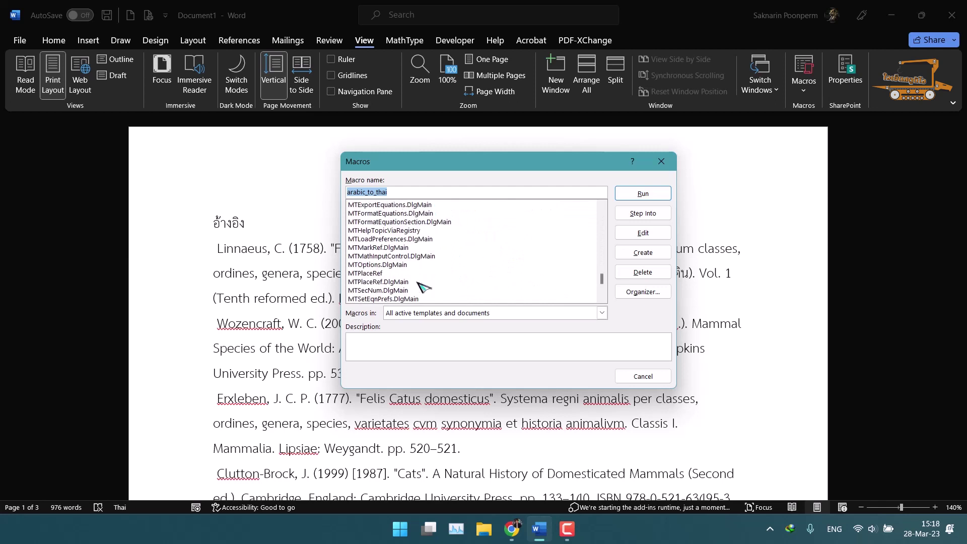
scroll(422, 287, down, 3)
scroll(423, 286, down, 3)
scroll(424, 285, down, 1)
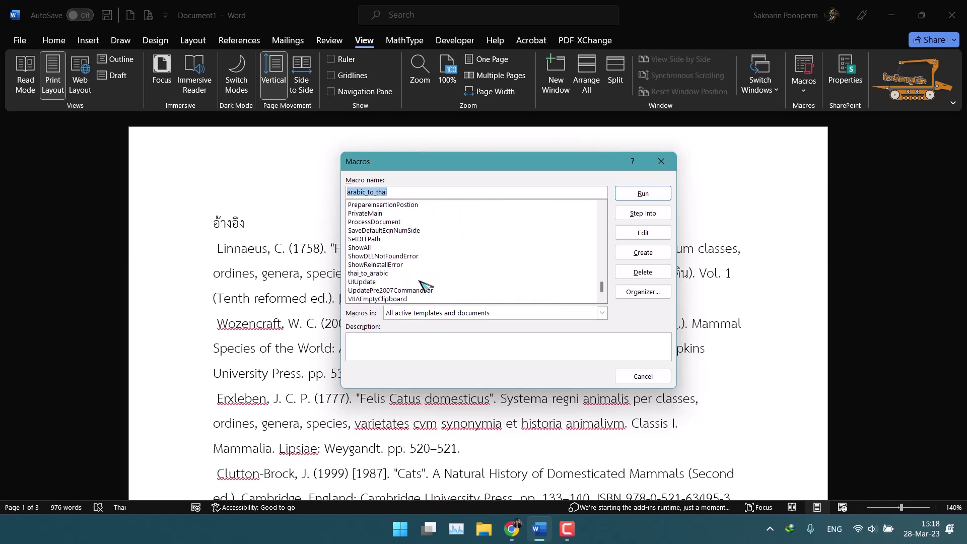
click(410, 275)
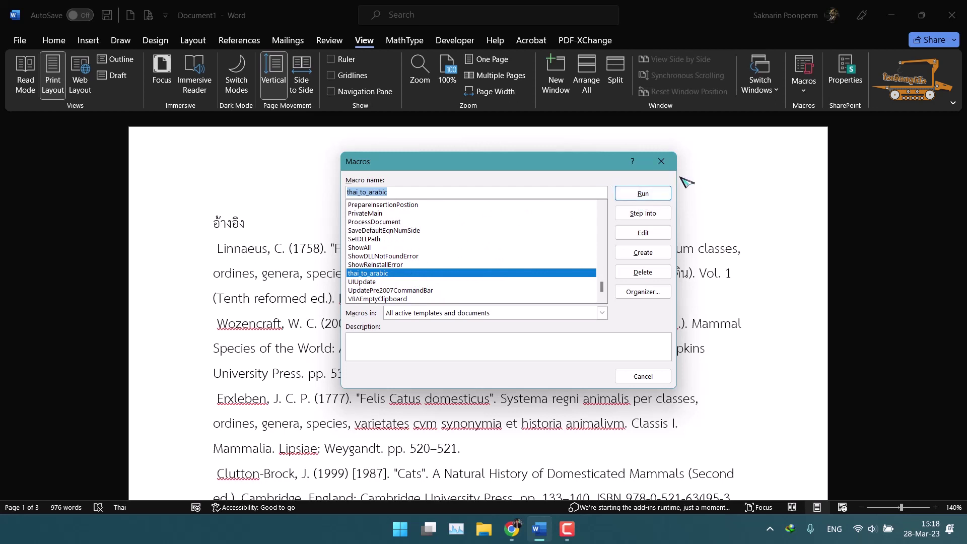
click(661, 161)
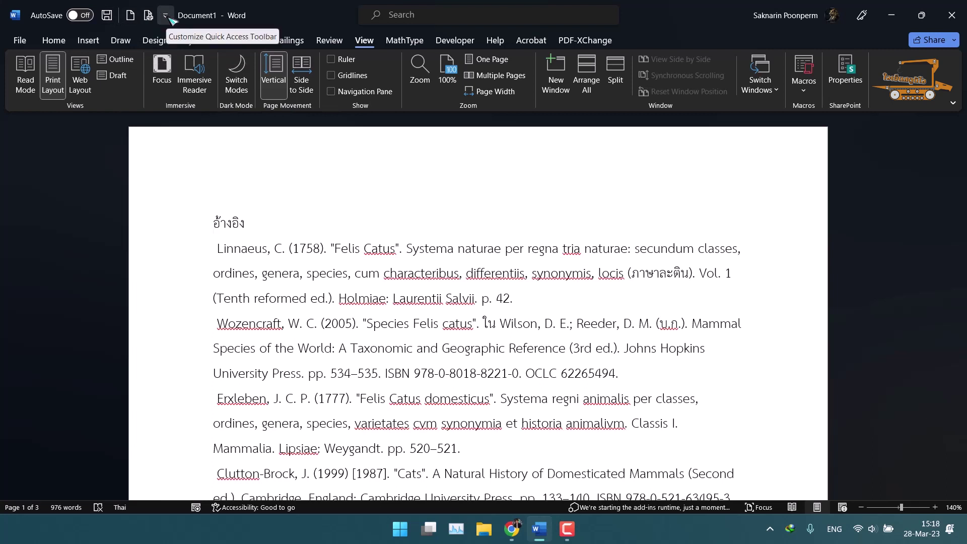
Look through the Quick Access Toolbar settings from the toolbar menu, then cancel.
click(166, 16)
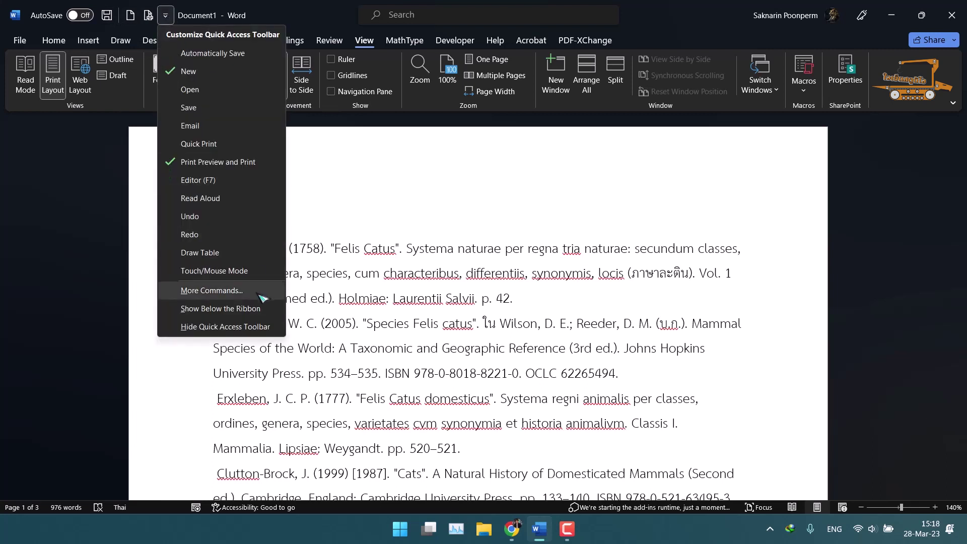
click(212, 290)
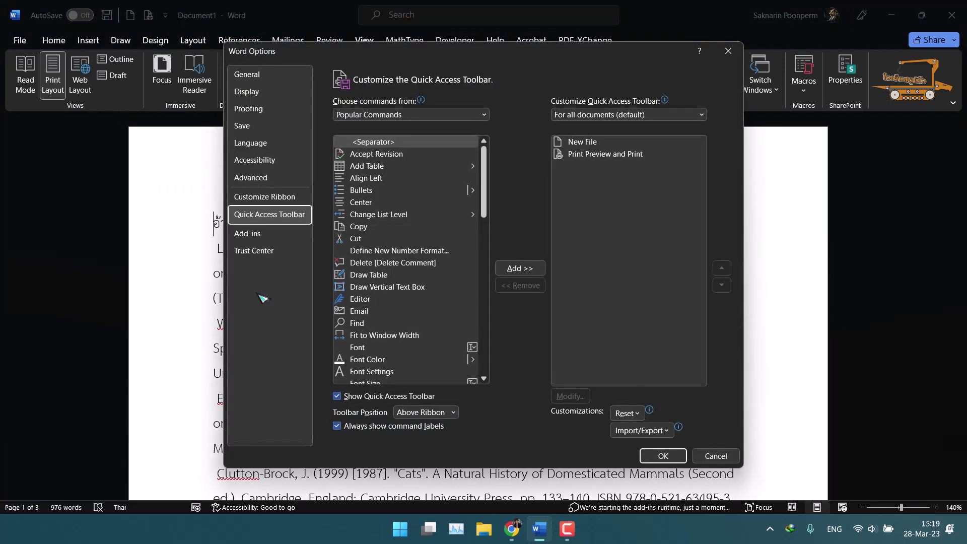
click(279, 76)
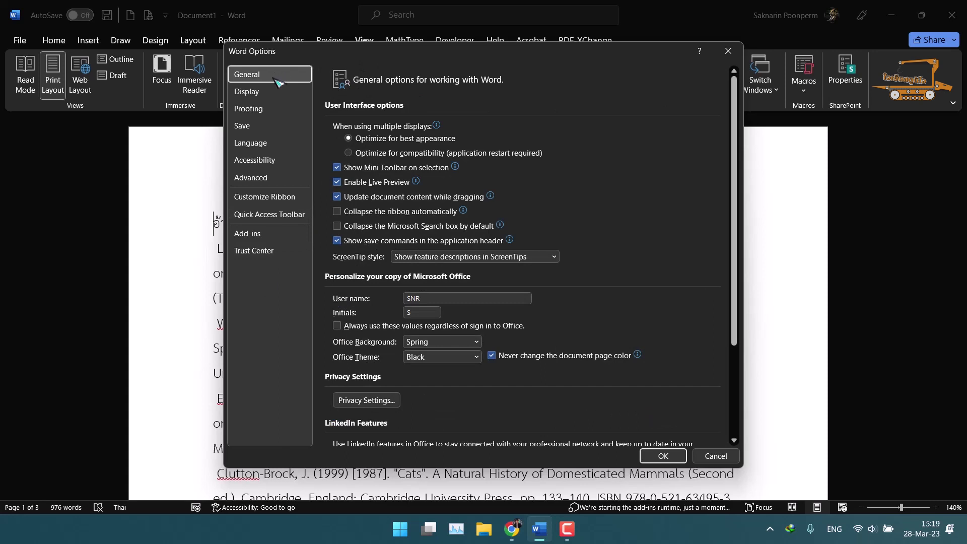
click(278, 216)
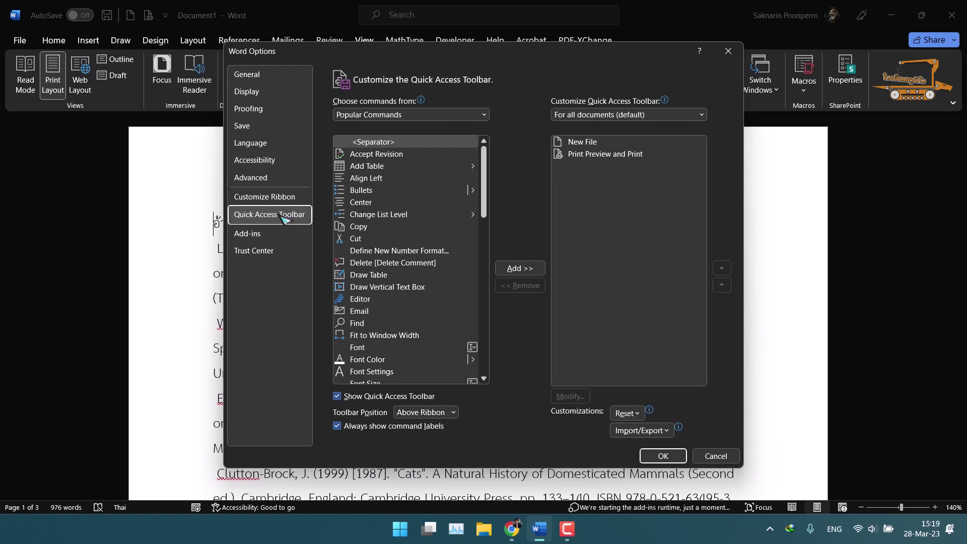
click(720, 457)
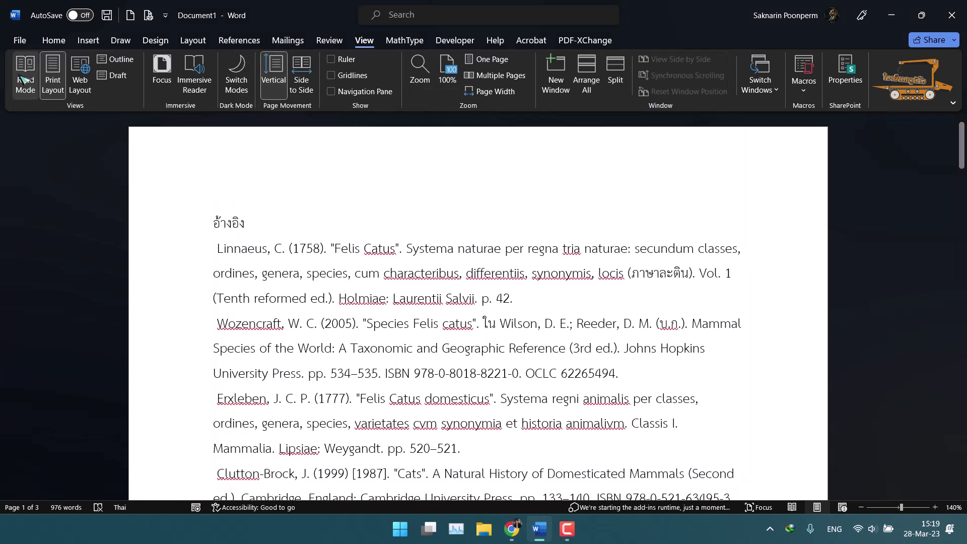
Open Word Options from the File menu at the Quick Access Toolbar page.
click(20, 43)
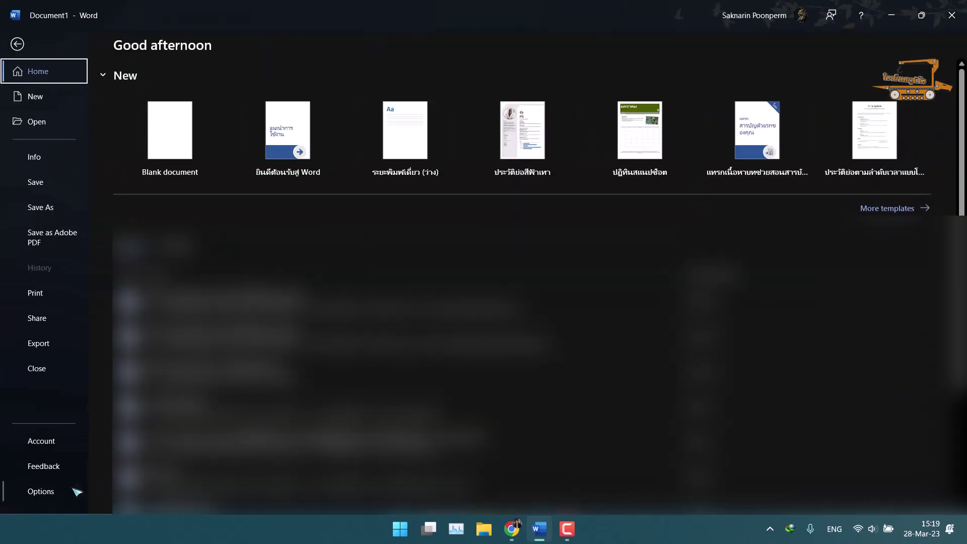
click(65, 494)
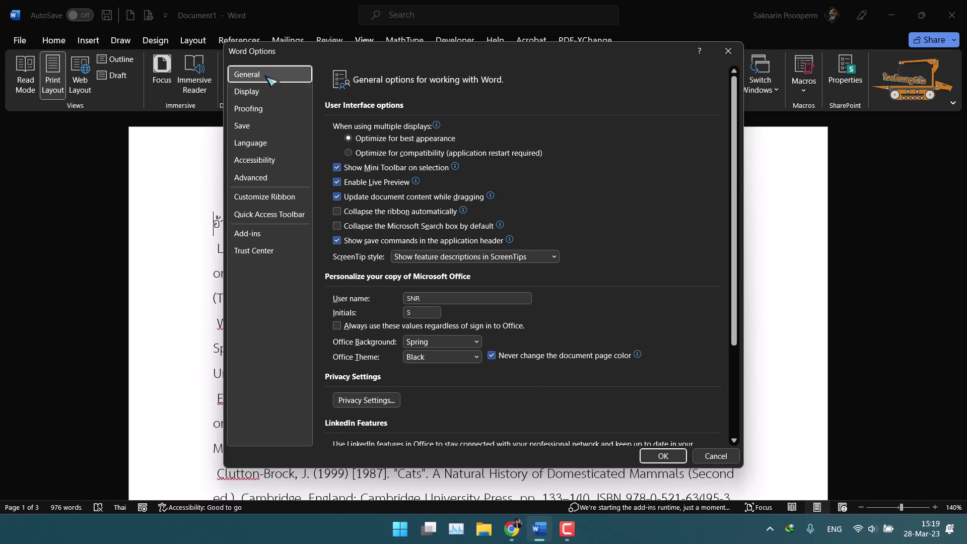
click(260, 215)
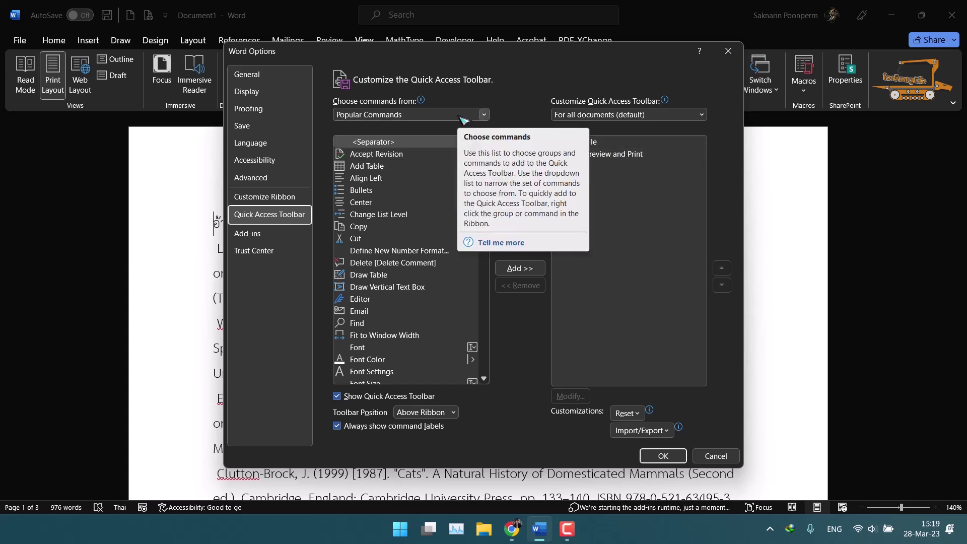
Show Macros commands and add arabic_to_thai and thai_to_arabic to the Quick Access Toolbar.
click(461, 119)
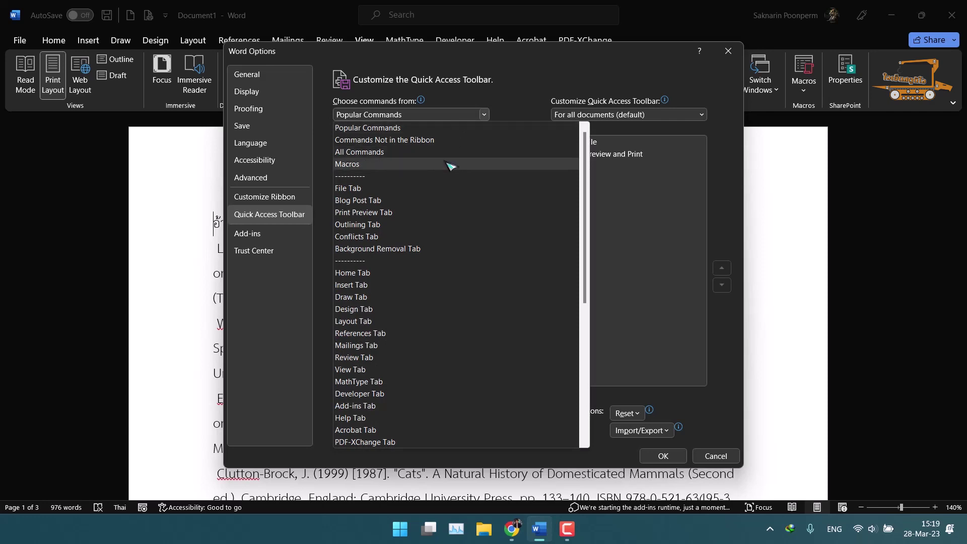
key(Escape)
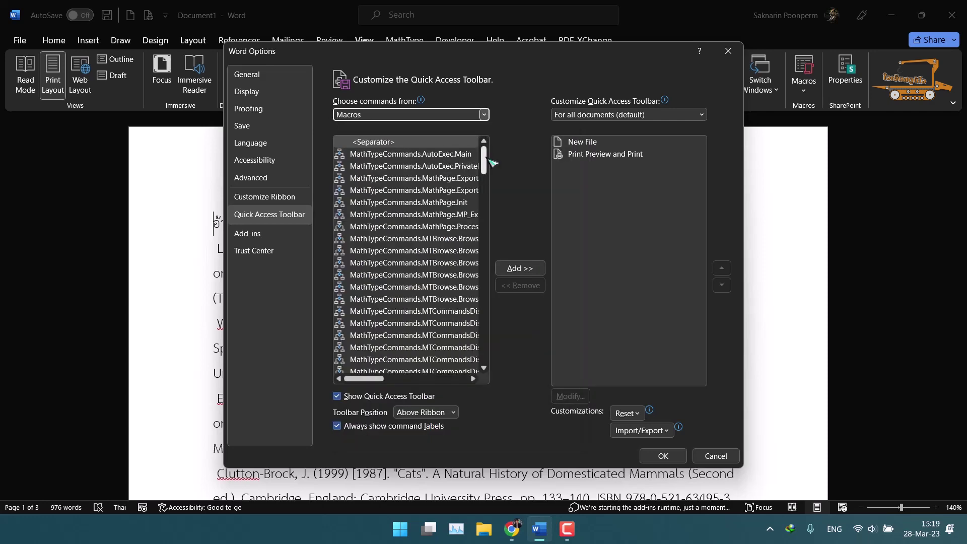
drag(488, 159, 483, 362)
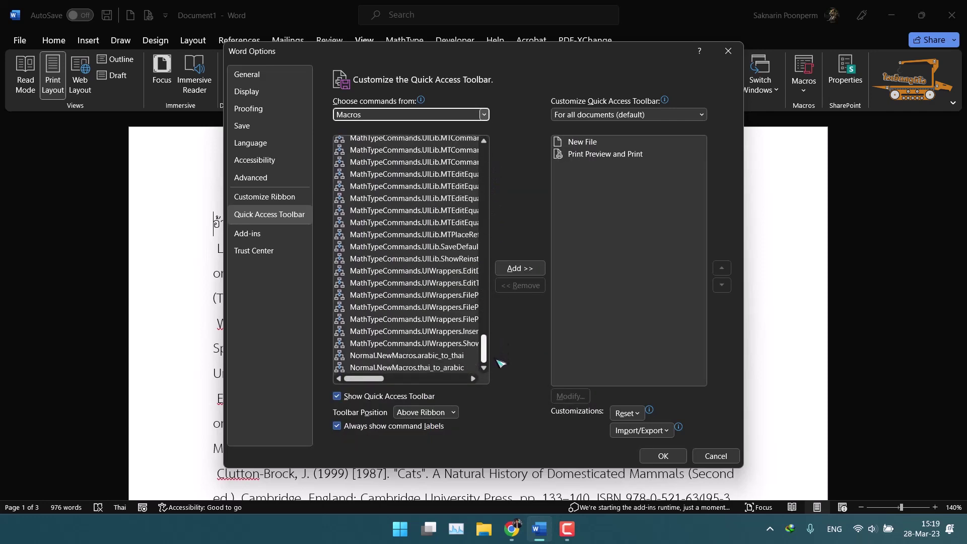
click(442, 357)
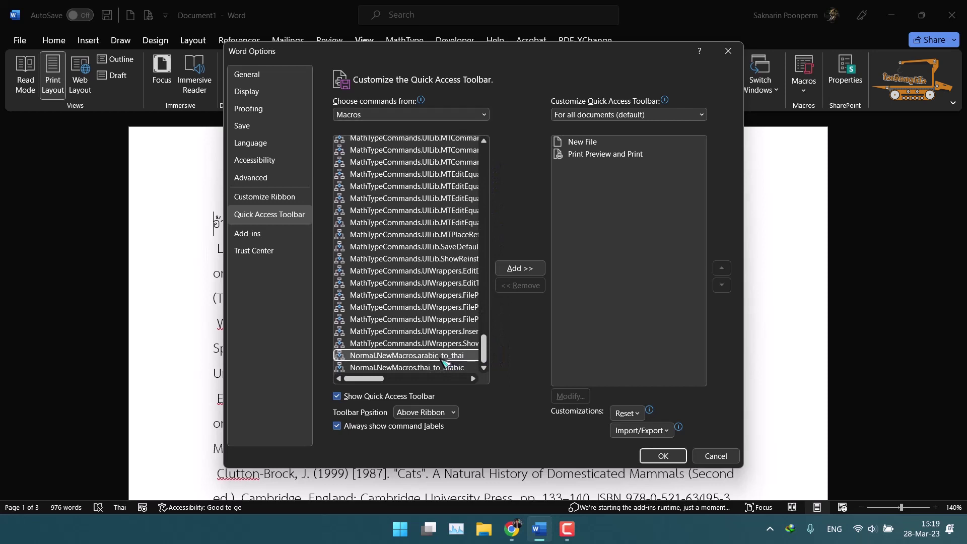
click(518, 268)
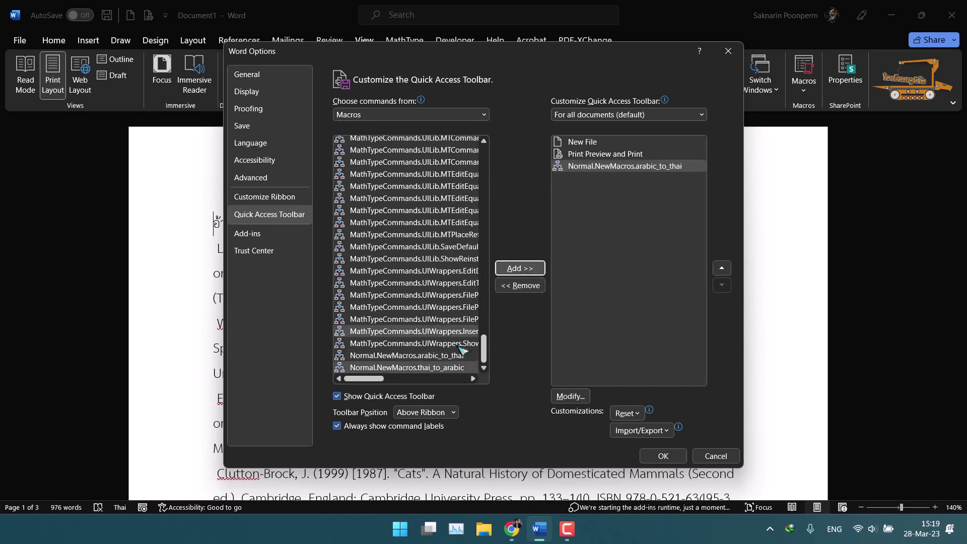
click(442, 367)
click(519, 268)
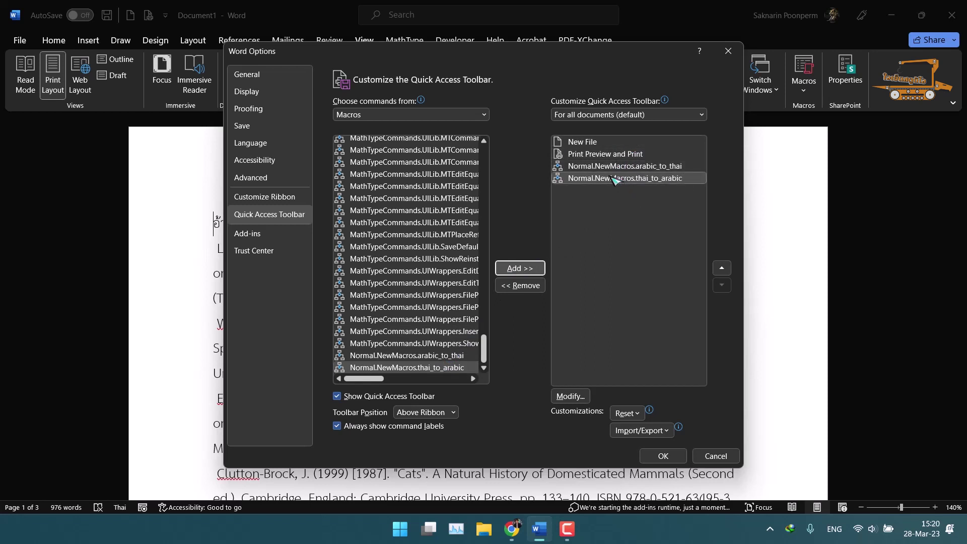
Move arabic_to_thai to first and thai_to_arabic to second place, then confirm with OK.
click(625, 166)
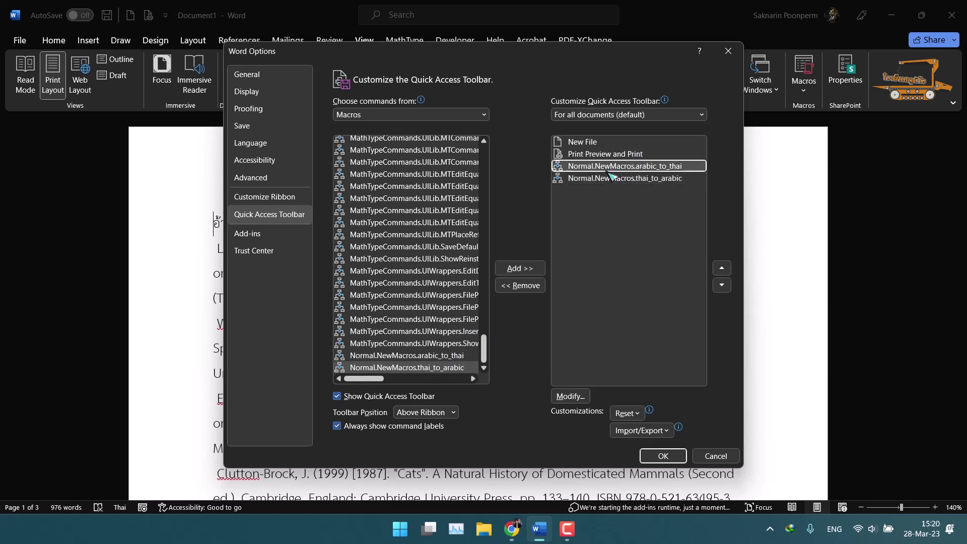
click(725, 272)
click(725, 272)
click(624, 178)
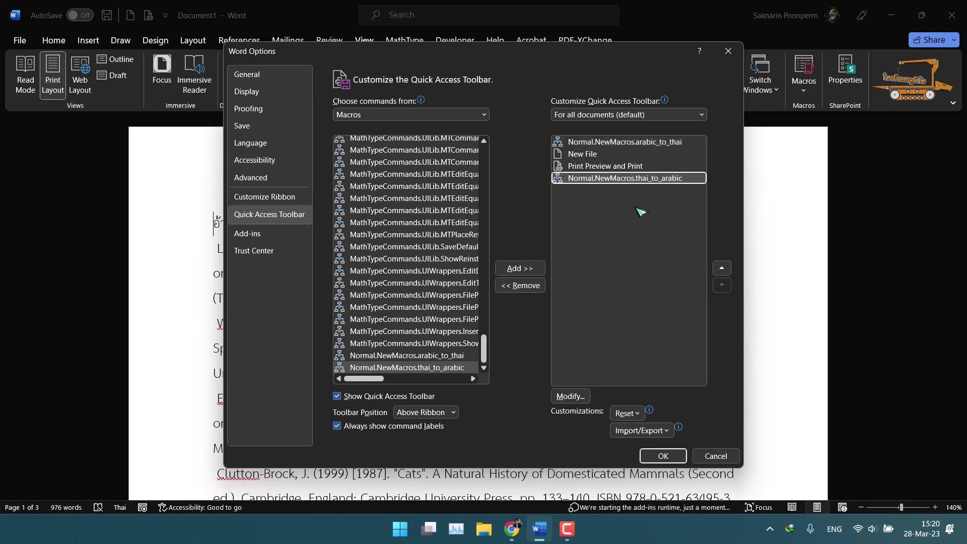
click(722, 268)
click(723, 267)
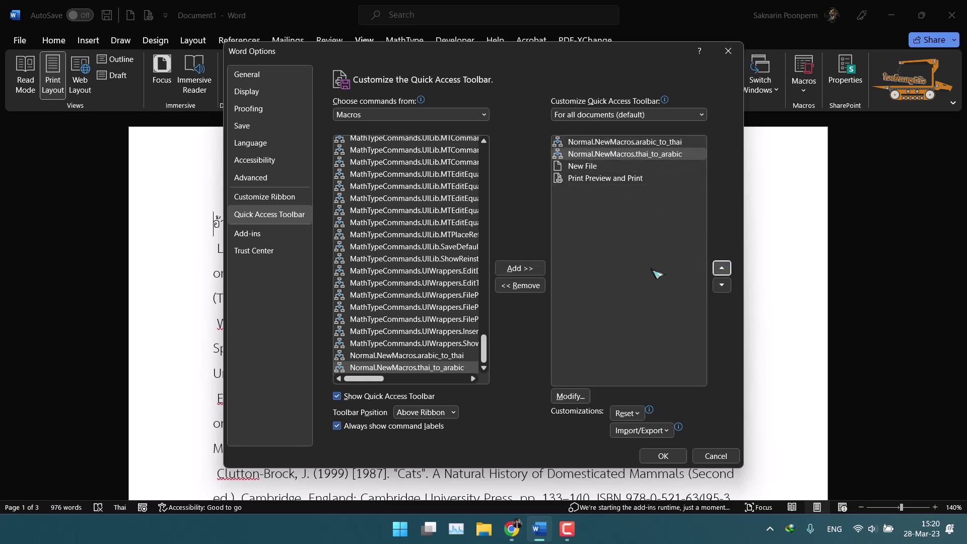
click(665, 455)
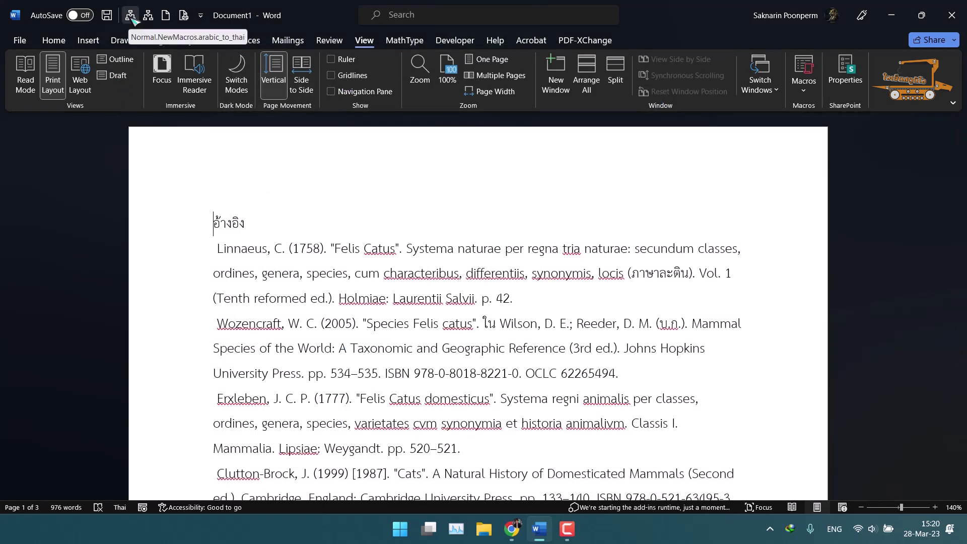
Toggle the references between Thai and Arabic digits twice, then select all text.
click(131, 15)
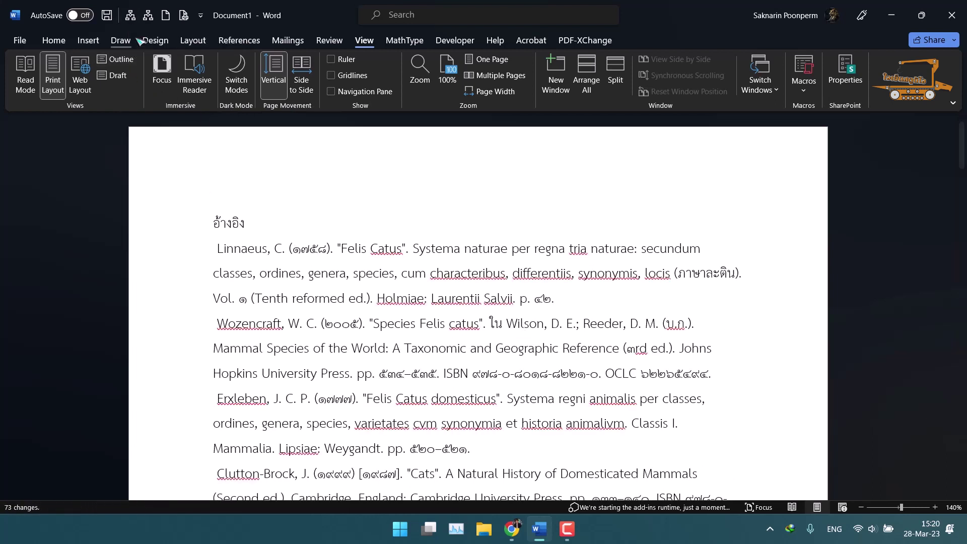
click(147, 19)
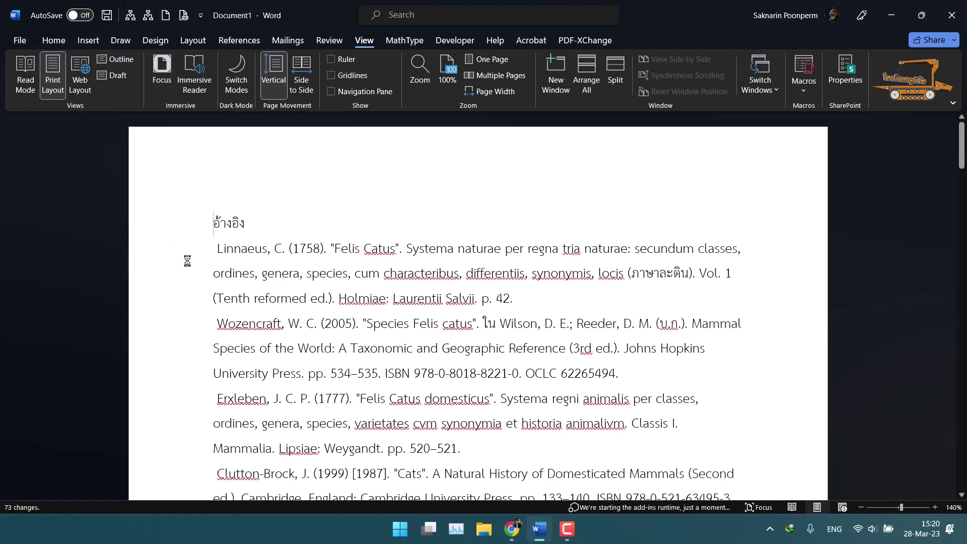
click(132, 18)
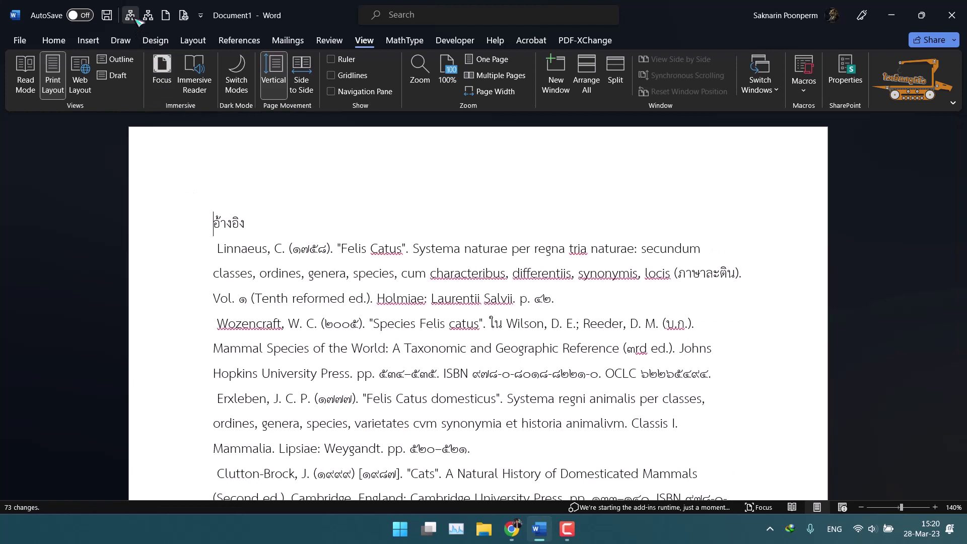
click(156, 17)
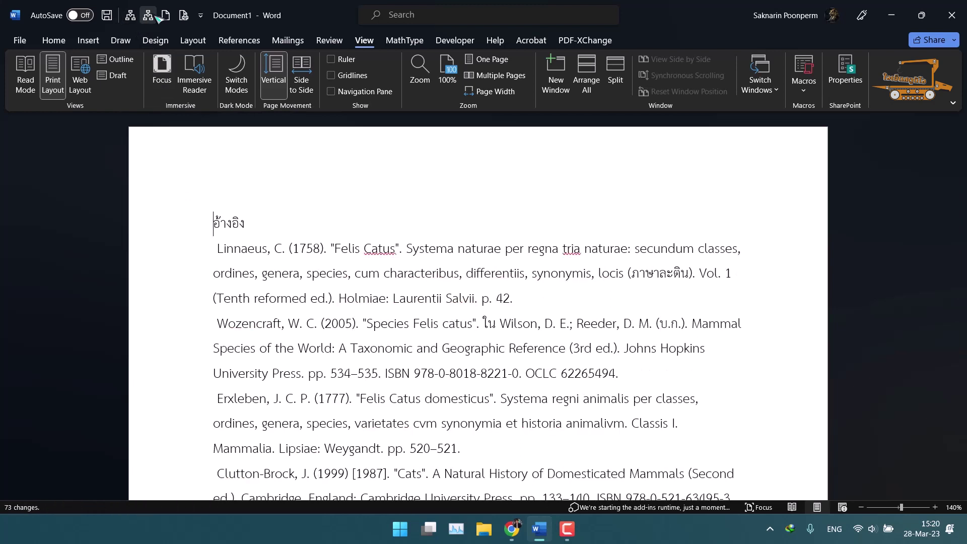
click(300, 214)
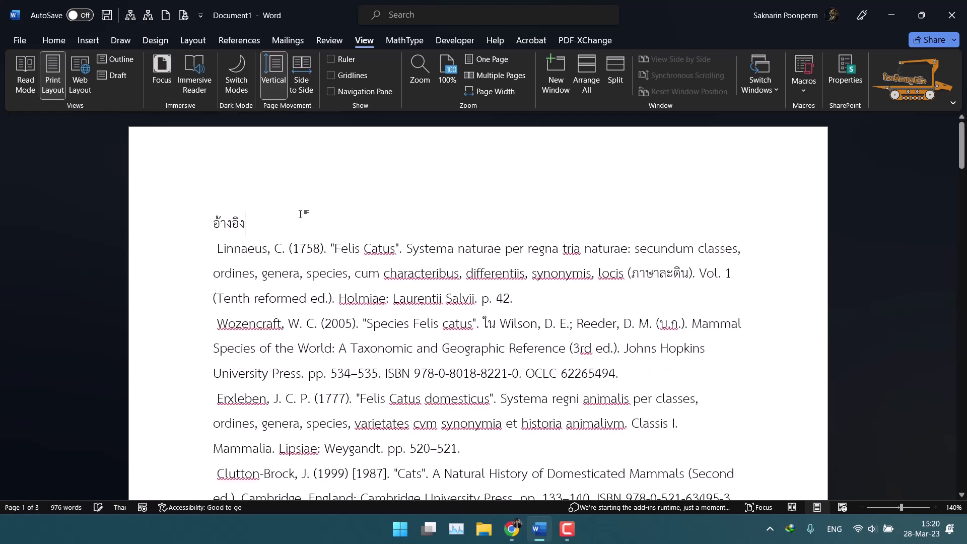
key(ctrl+a)
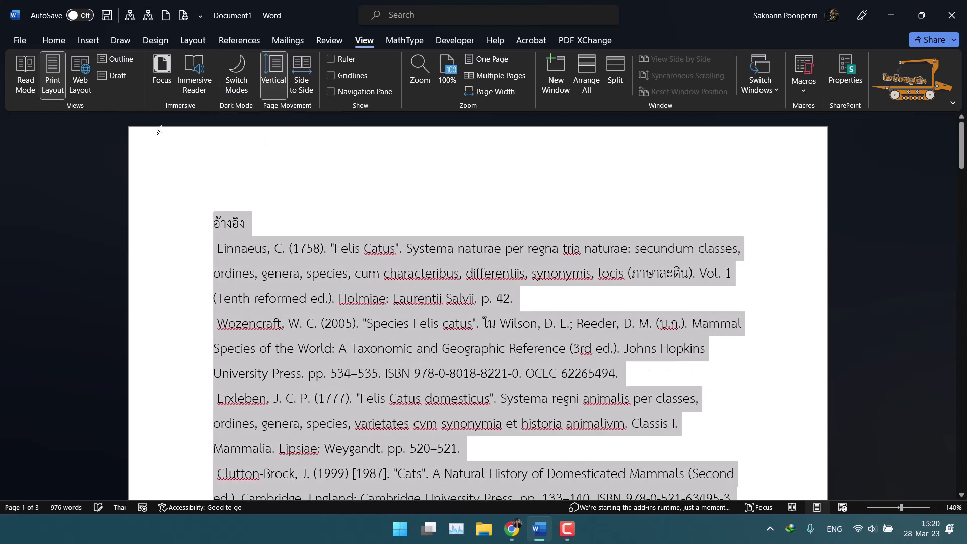
Paste the references into a new document and run arabic_to_thai, thai_to_arabic, then arabic_to_thai.
click(168, 19)
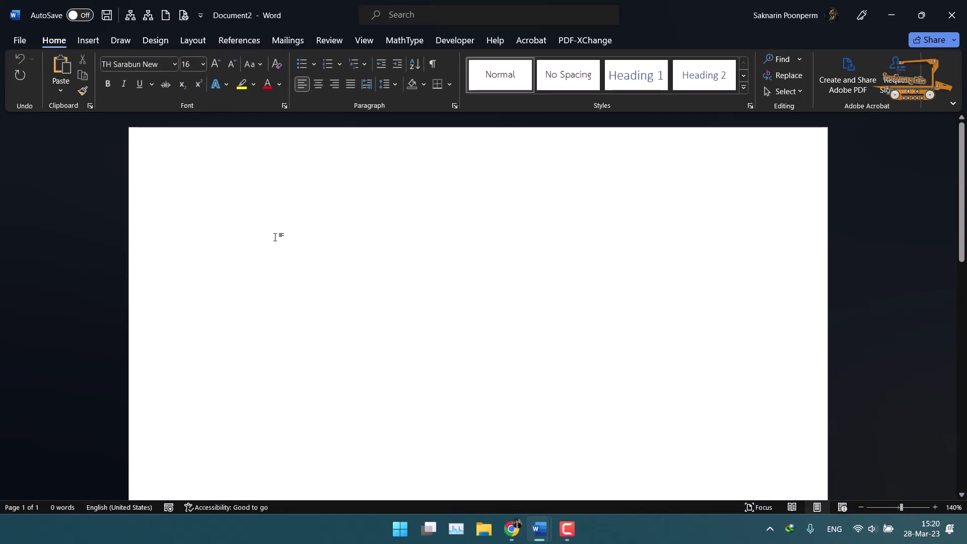
key(ctrl+v)
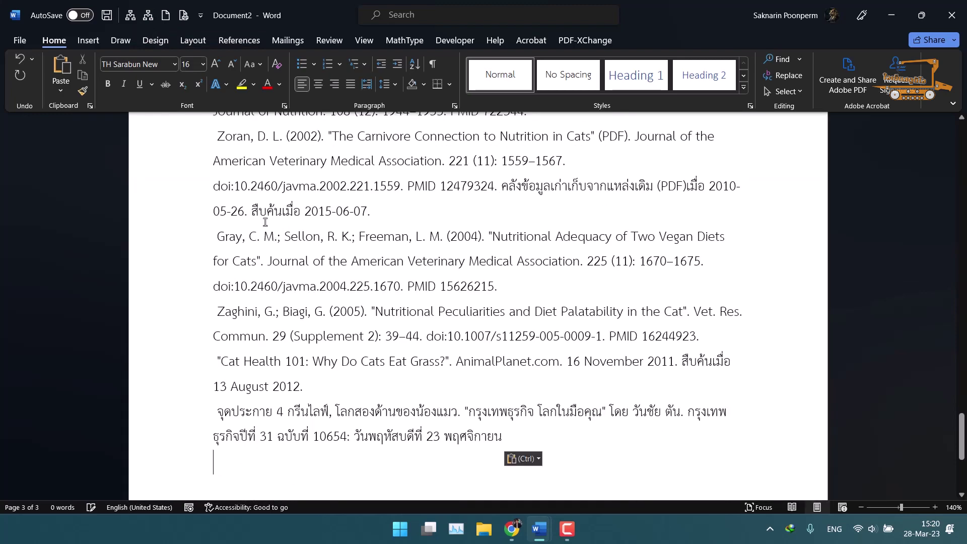
click(130, 15)
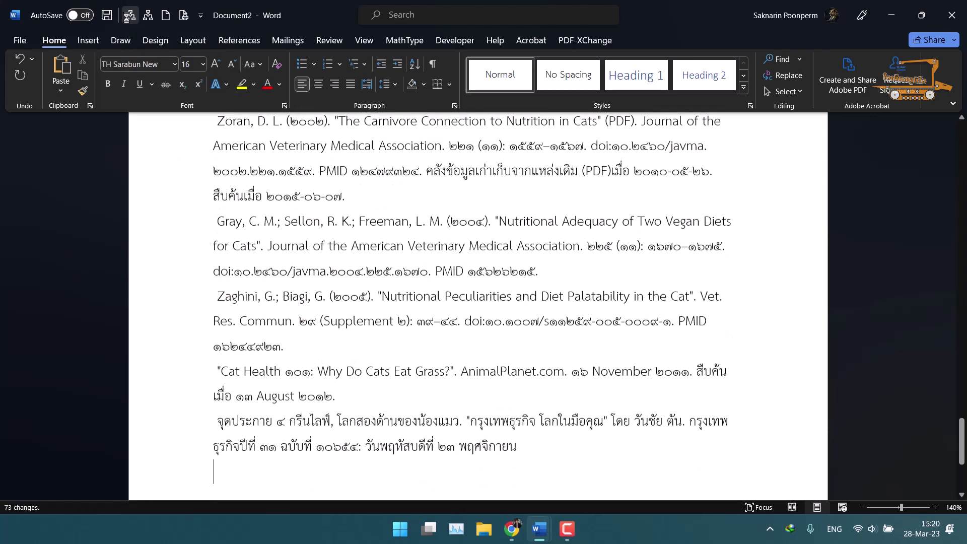
click(148, 16)
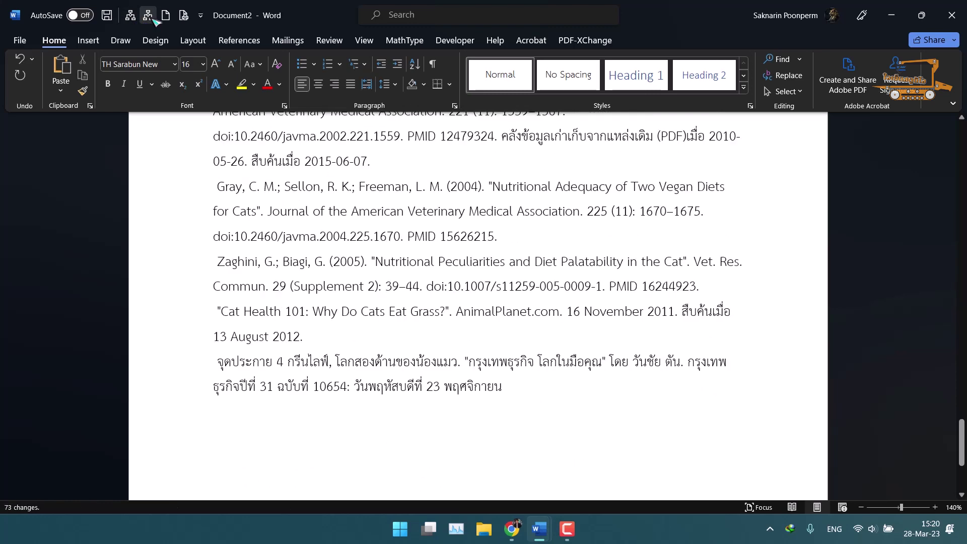
click(131, 16)
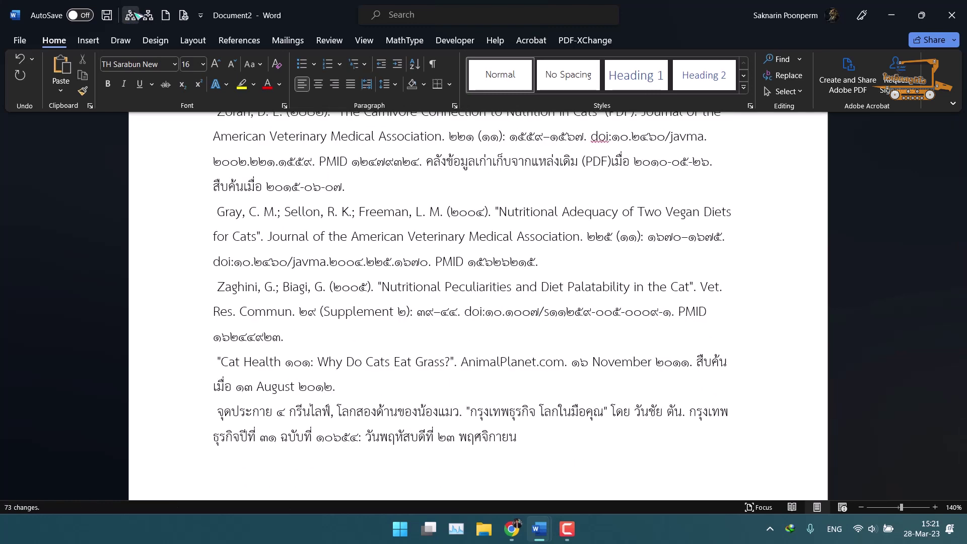